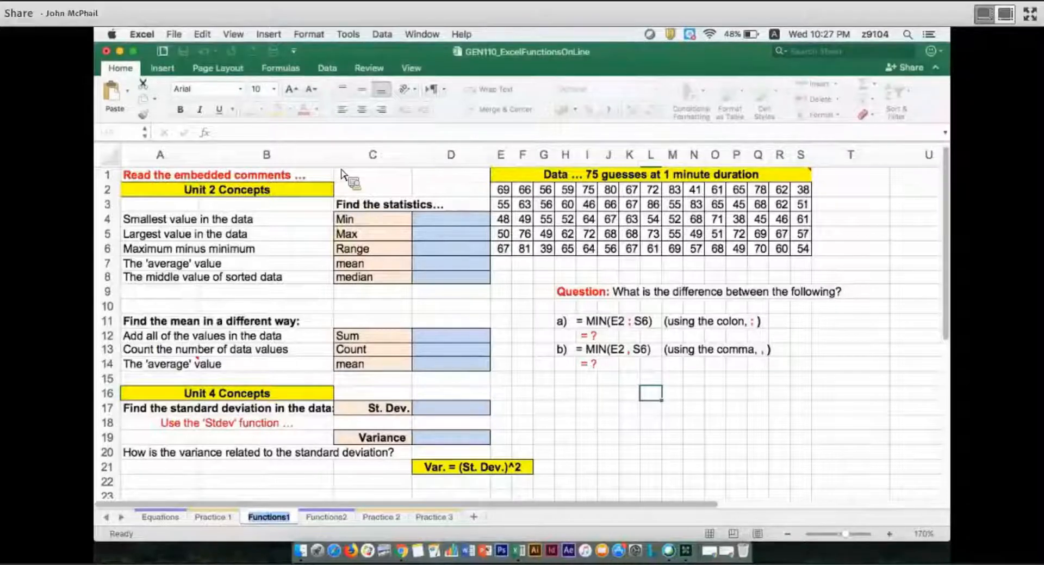
# Change the font colour of the "Find the statistics..." heading in C3 to red
pyautogui.doubleClick(356, 204)
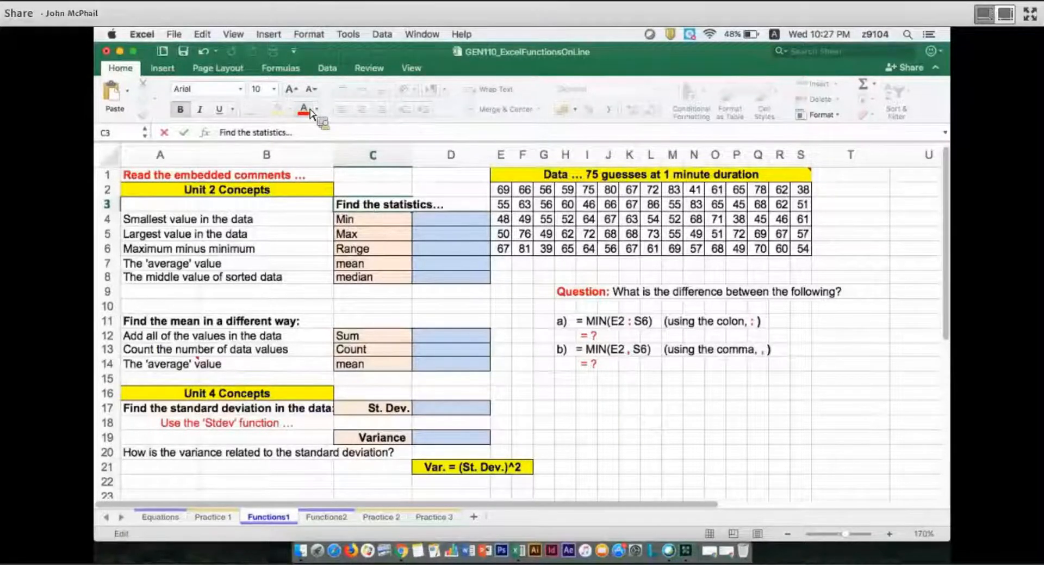
pyautogui.hotkey('shift', 'Return')
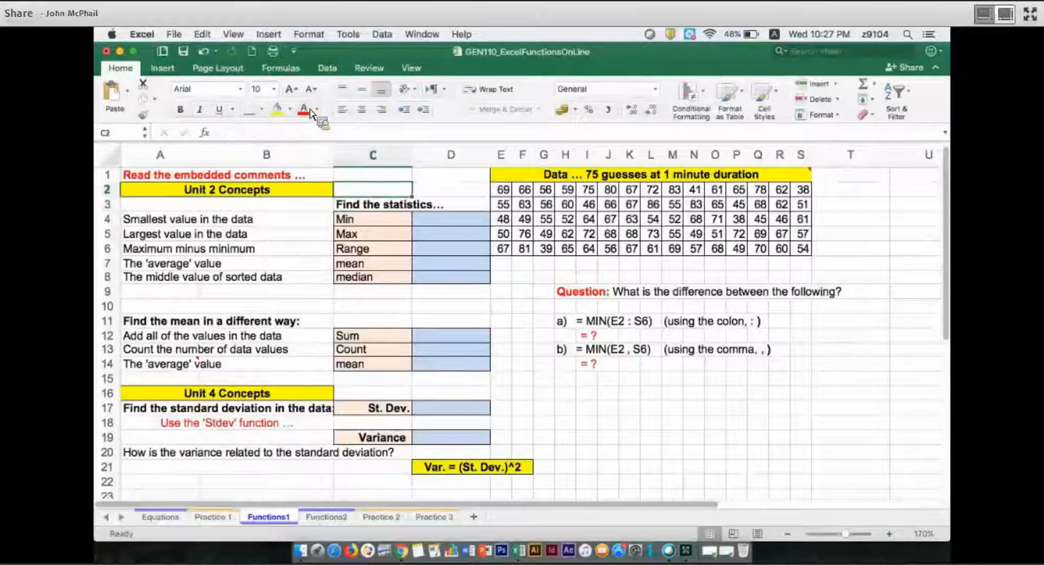
pyautogui.press('Down')
pyautogui.click(311, 111)
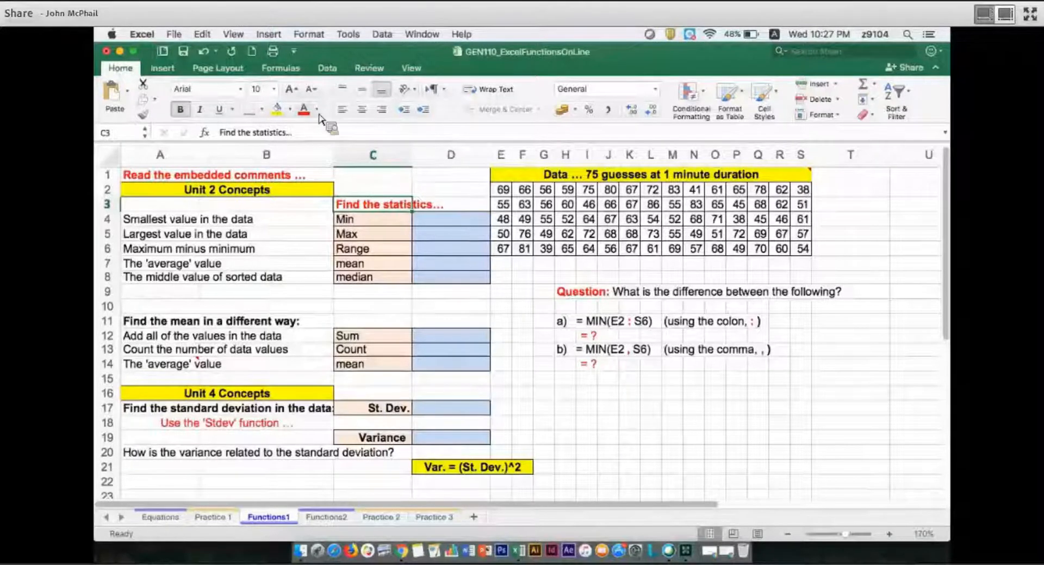
# Calculate the minimum in D4 with =MIN(E2:S6) and format the cell with yellow fill and centred text
pyautogui.click(440, 225)
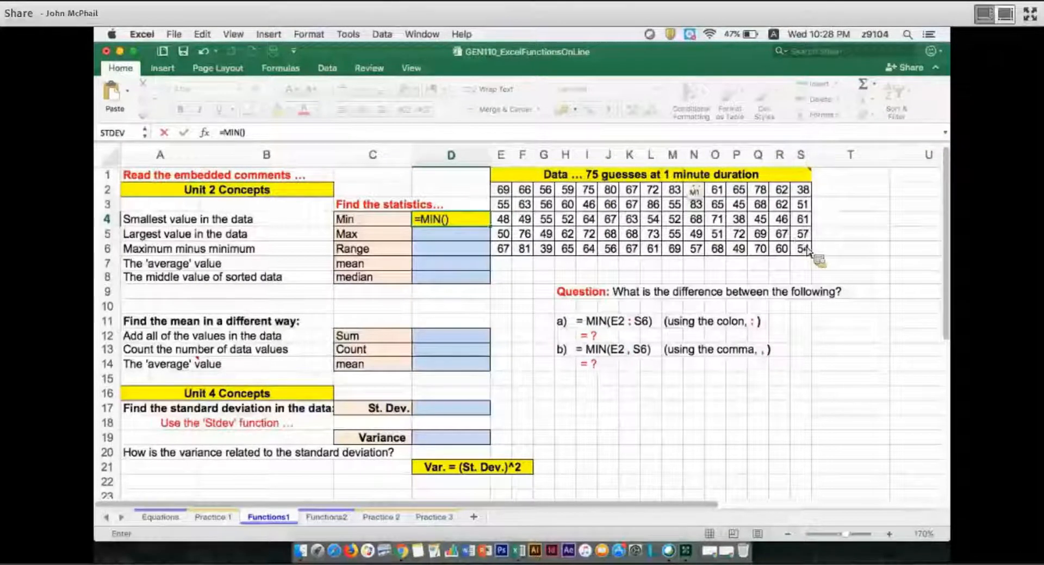
pyautogui.write('E2')
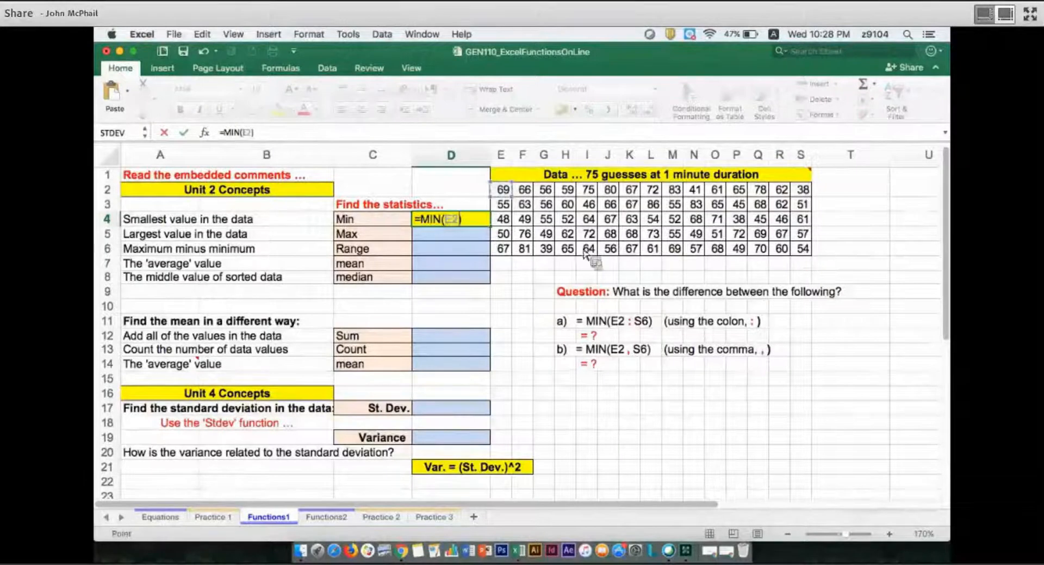
pyautogui.moveTo(503, 189); pyautogui.dragTo(739, 220)
pyautogui.moveTo(465, 235); pyautogui.dragTo(476, 235)
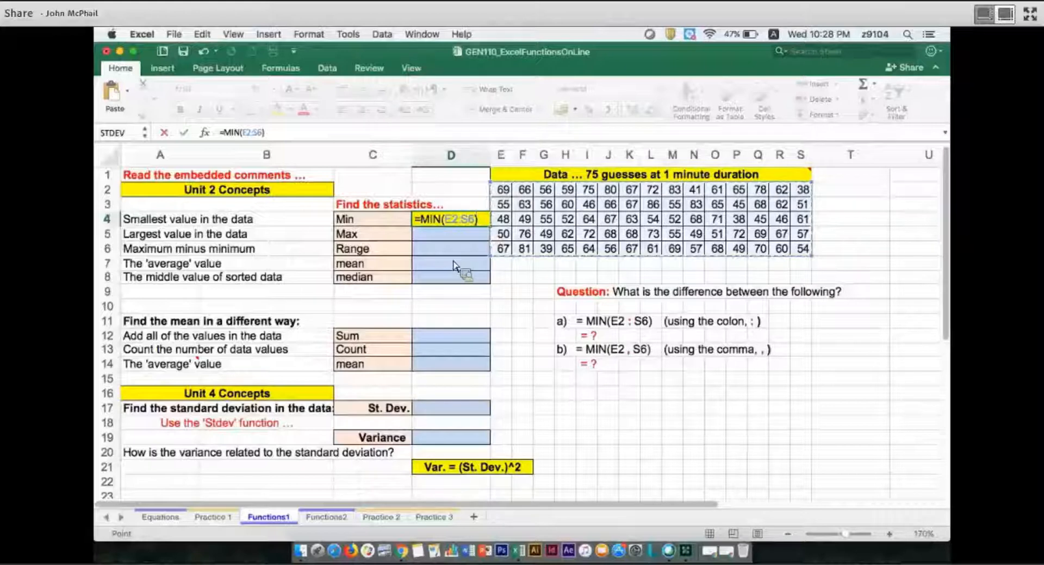
pyautogui.press('Return')
pyautogui.press('Up')
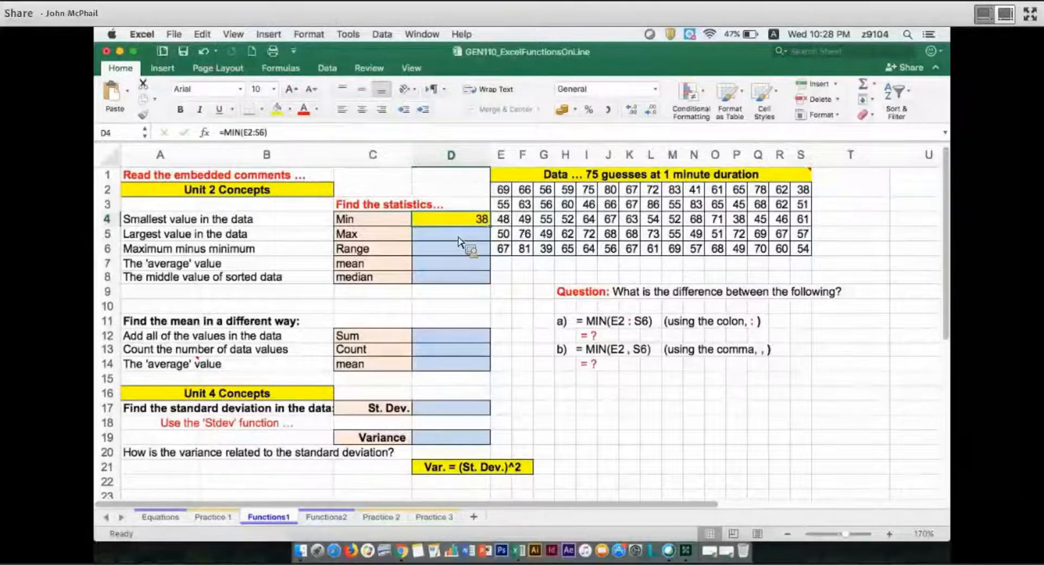
pyautogui.press('super+e')
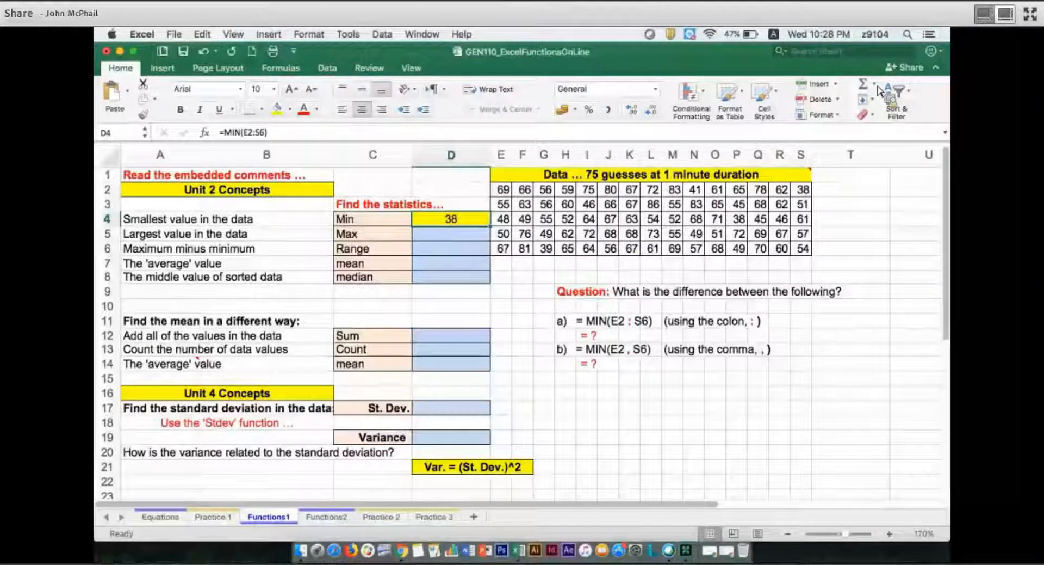
# Calculate the maximum of the data in D5 with =MAX(E2:S6)
pyautogui.press('Return')
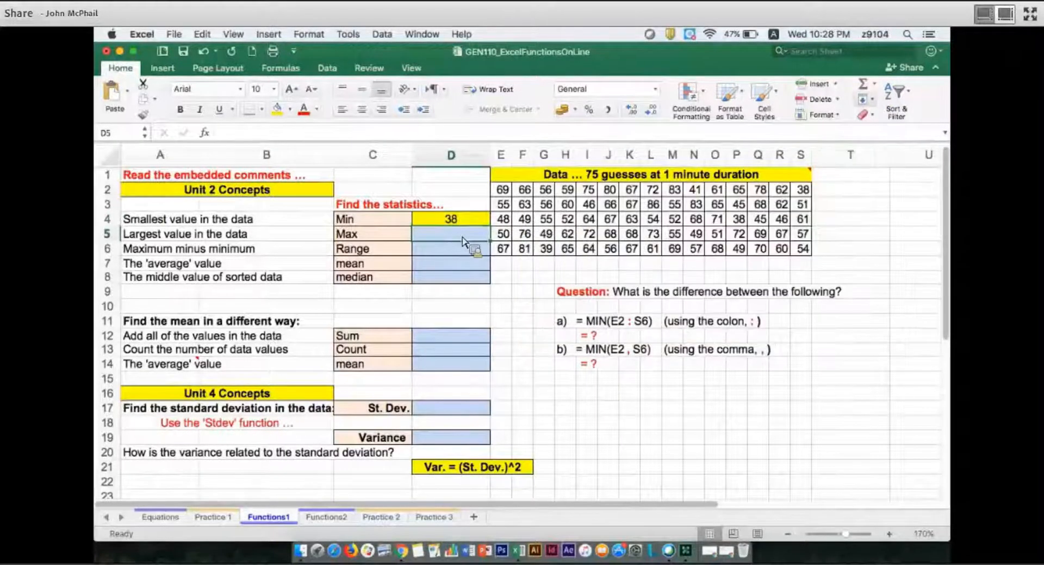
pyautogui.click(874, 84)
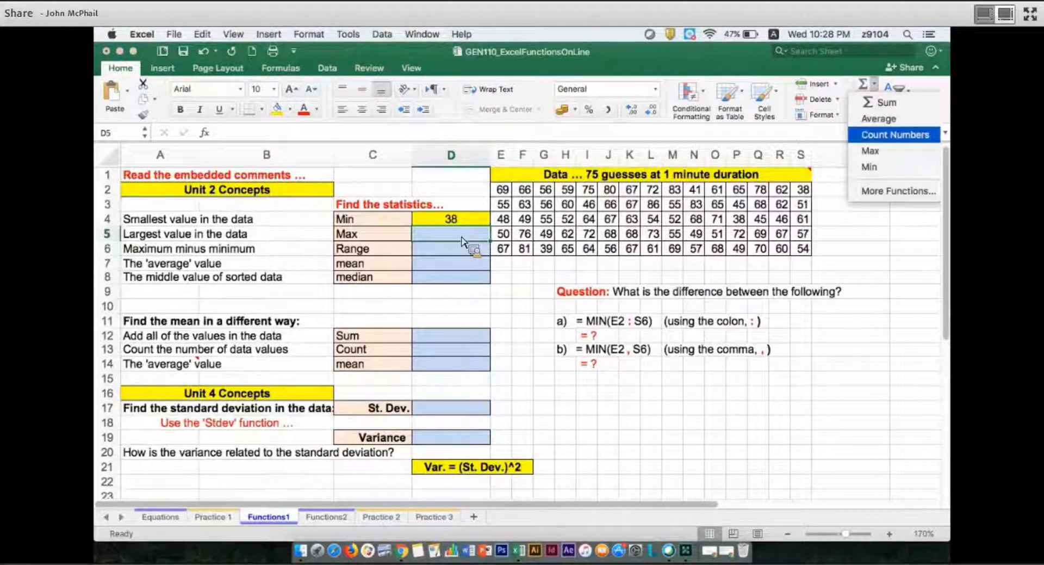
pyautogui.click(435, 271)
pyautogui.write('=max')
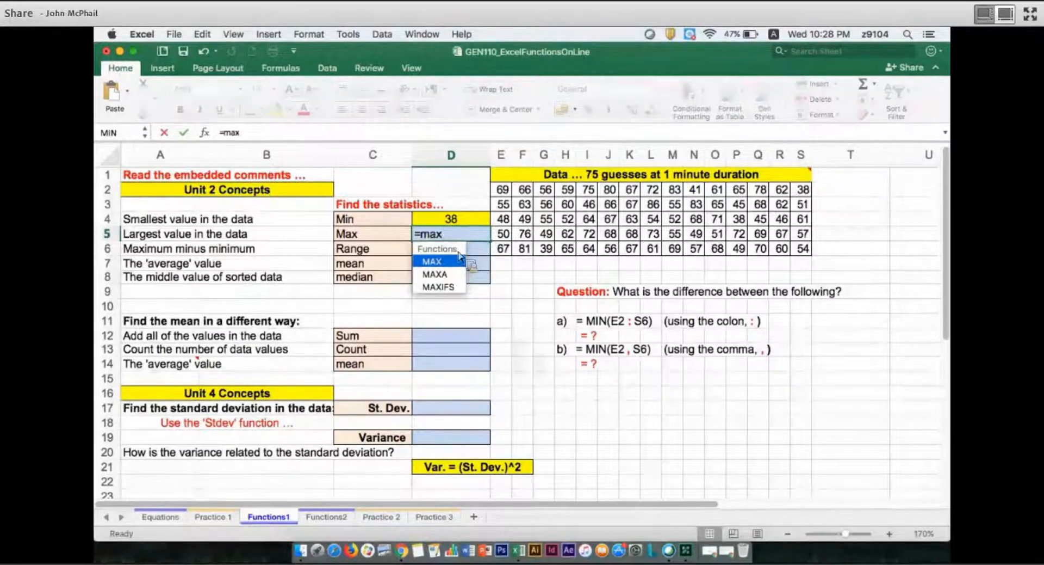
pyautogui.doubleClick(459, 257)
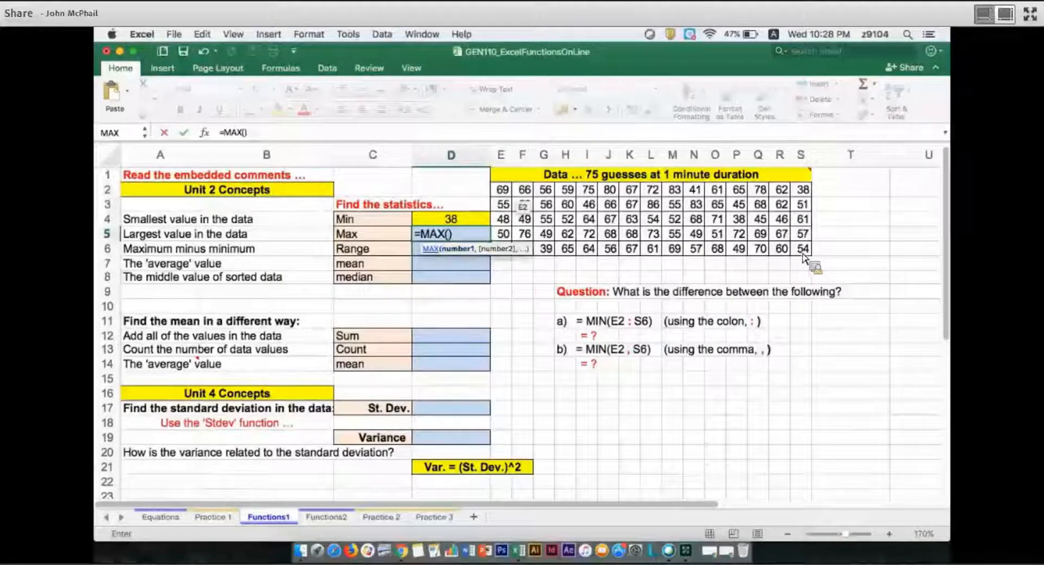
pyautogui.moveTo(503, 189); pyautogui.dragTo(804, 248)
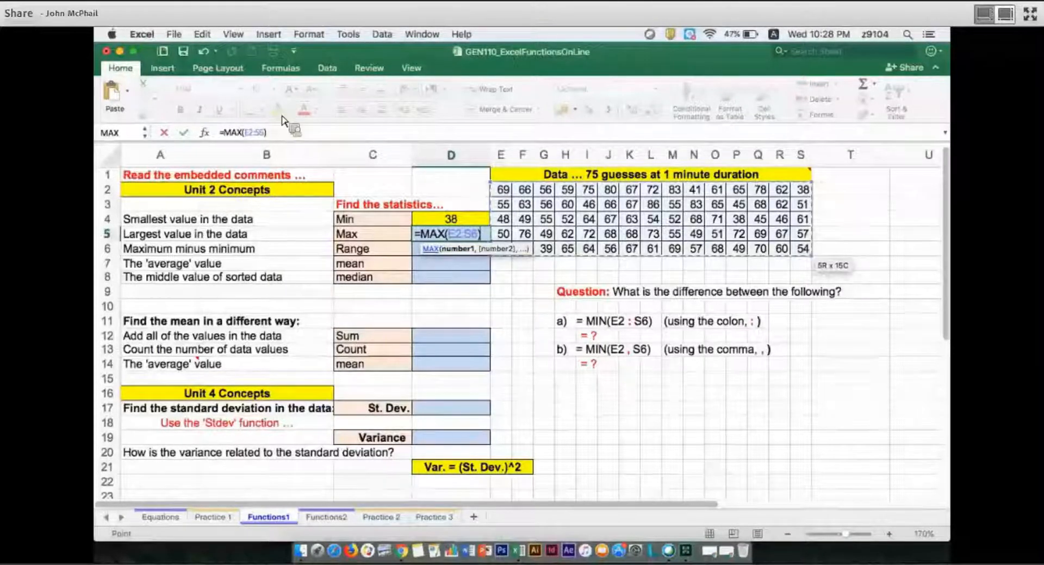
pyautogui.press('Return')
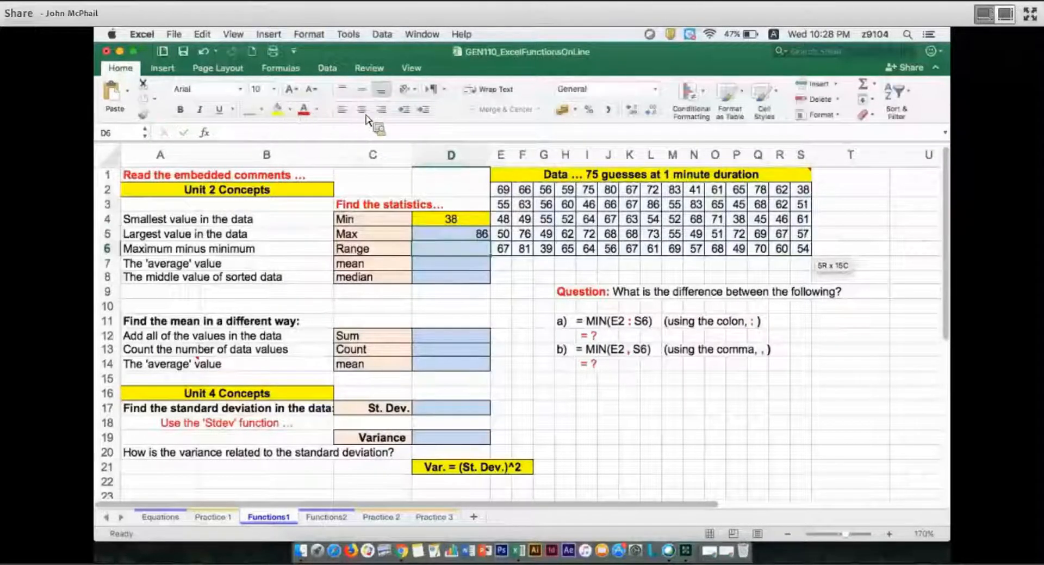
# Fill the maximum's cell D5 with yellow and centre its value
pyautogui.press('Up')
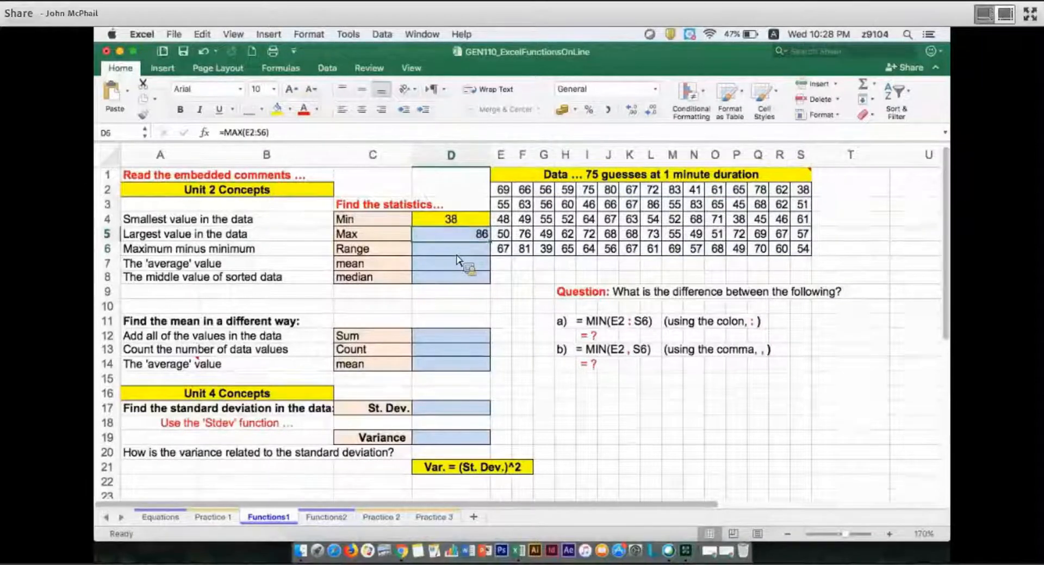
pyautogui.click(277, 110)
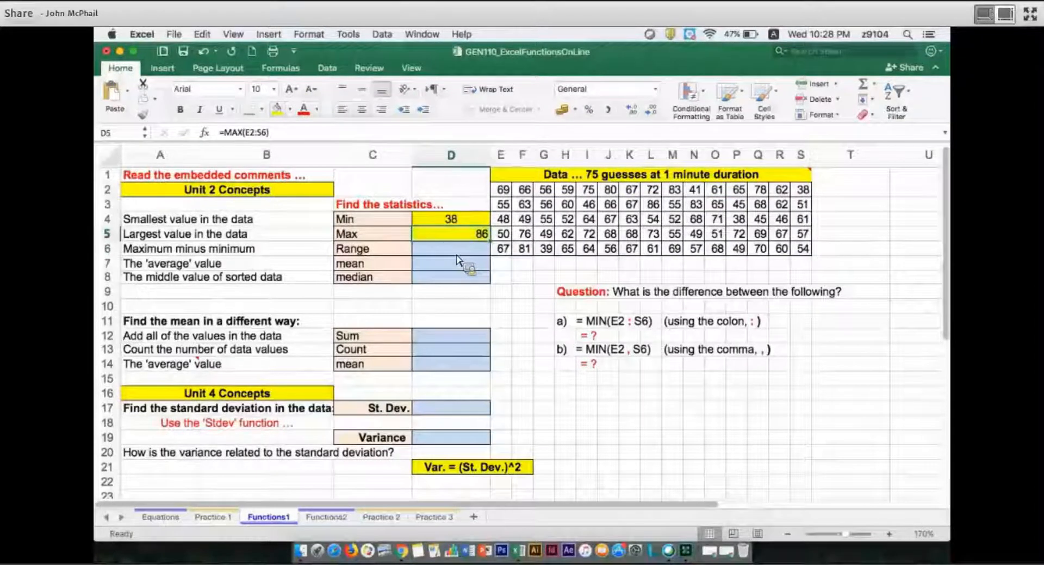
pyautogui.click(362, 109)
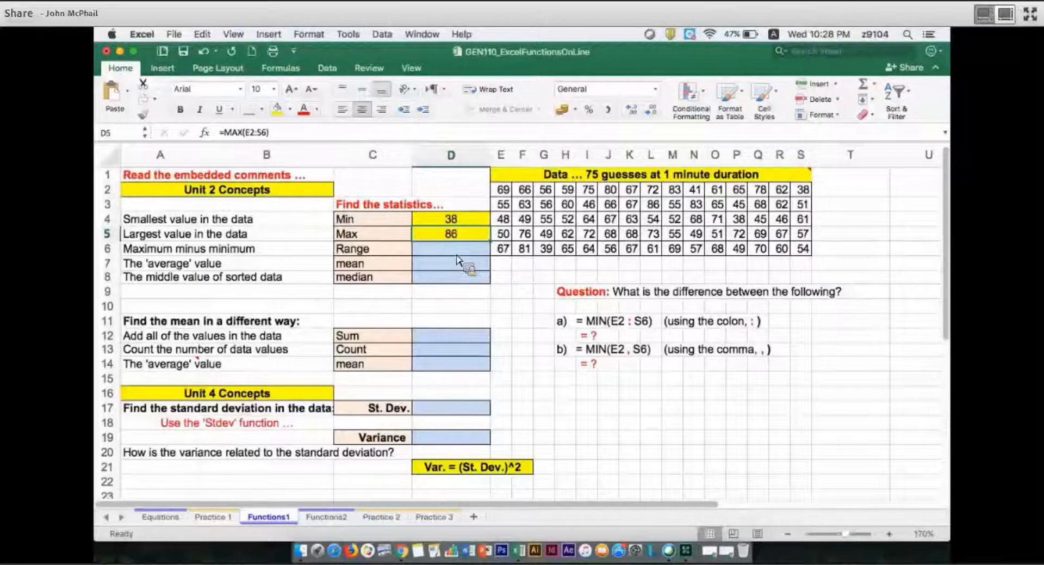
# Calculate the range in D6 with =D5-D4 and format the cell with yellow fill and centred text
pyautogui.click(457, 254)
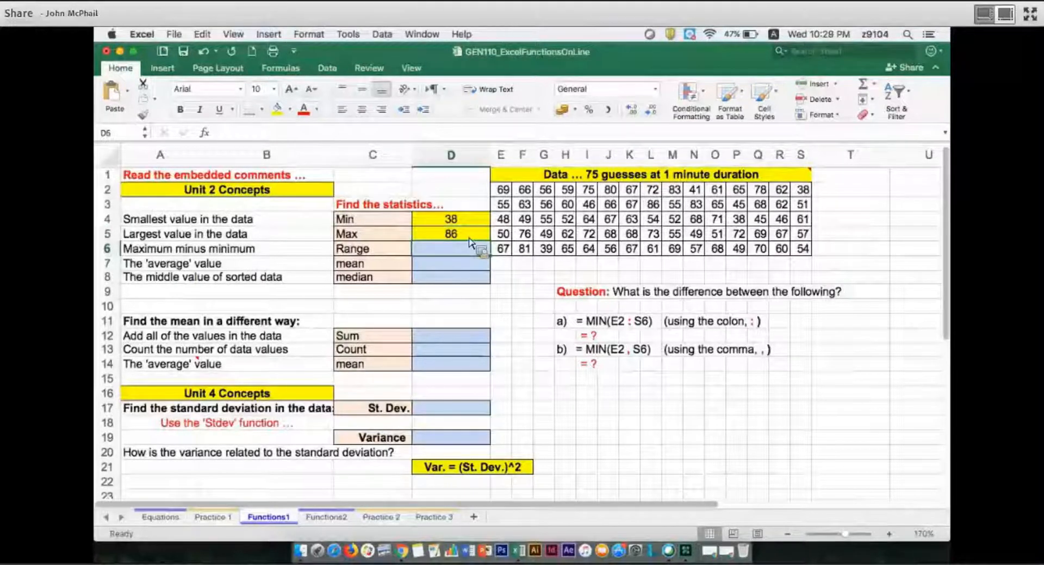
pyautogui.write('=')
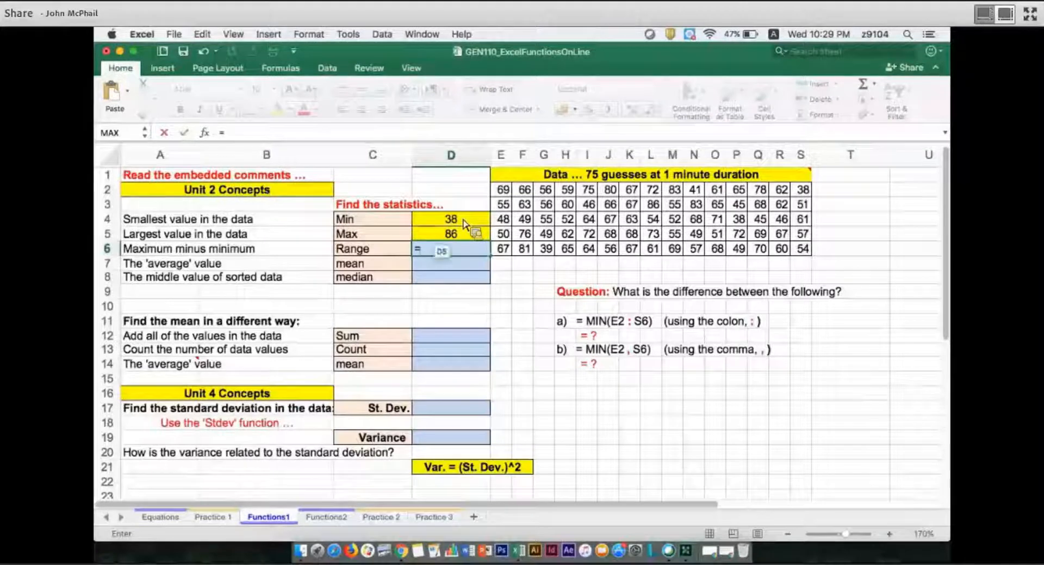
pyautogui.click(462, 231)
pyautogui.write('-')
pyautogui.click(463, 223)
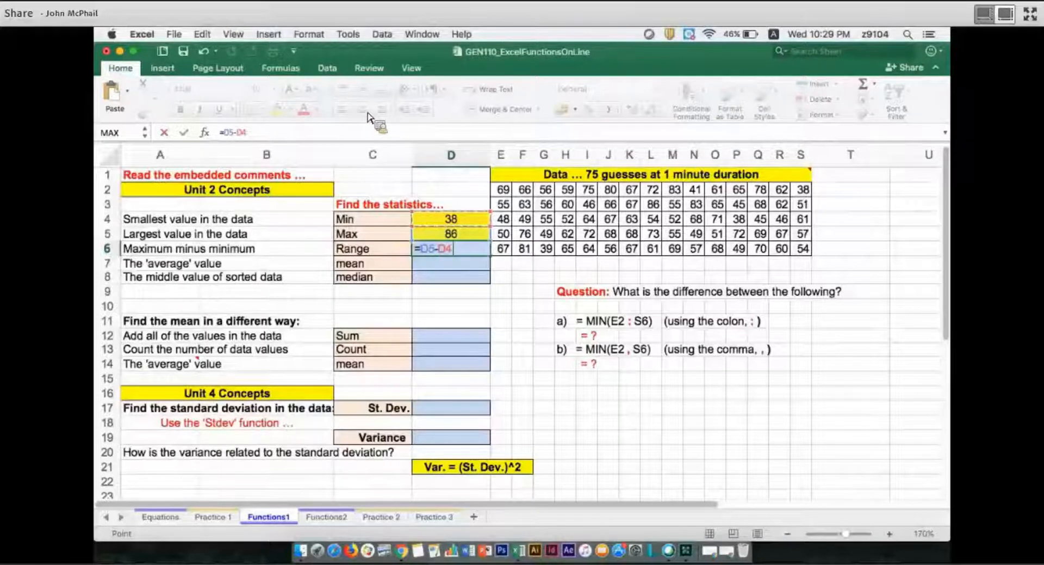
pyautogui.press('Return')
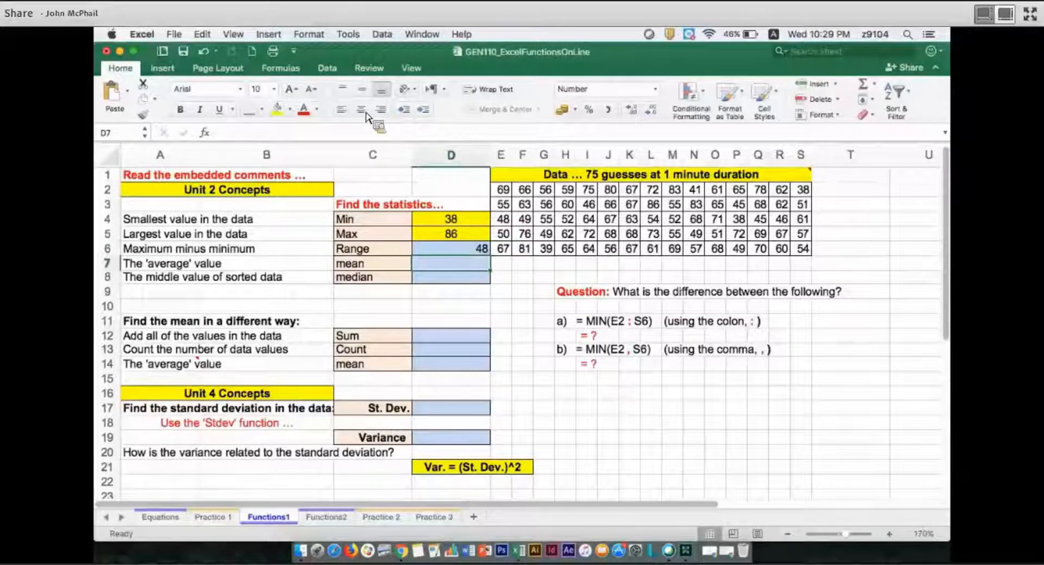
pyautogui.press('Up')
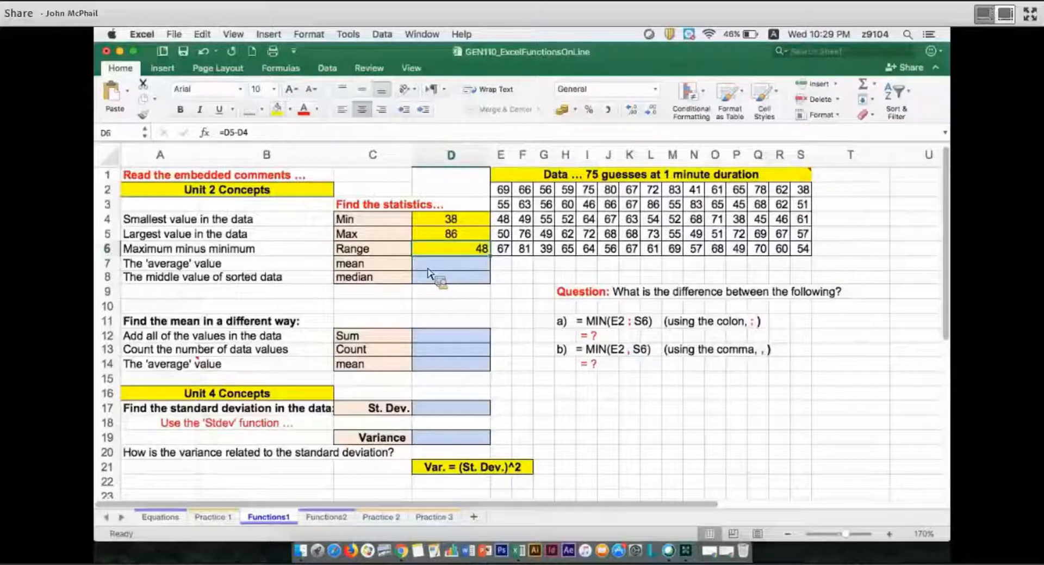
pyautogui.press('super+e')
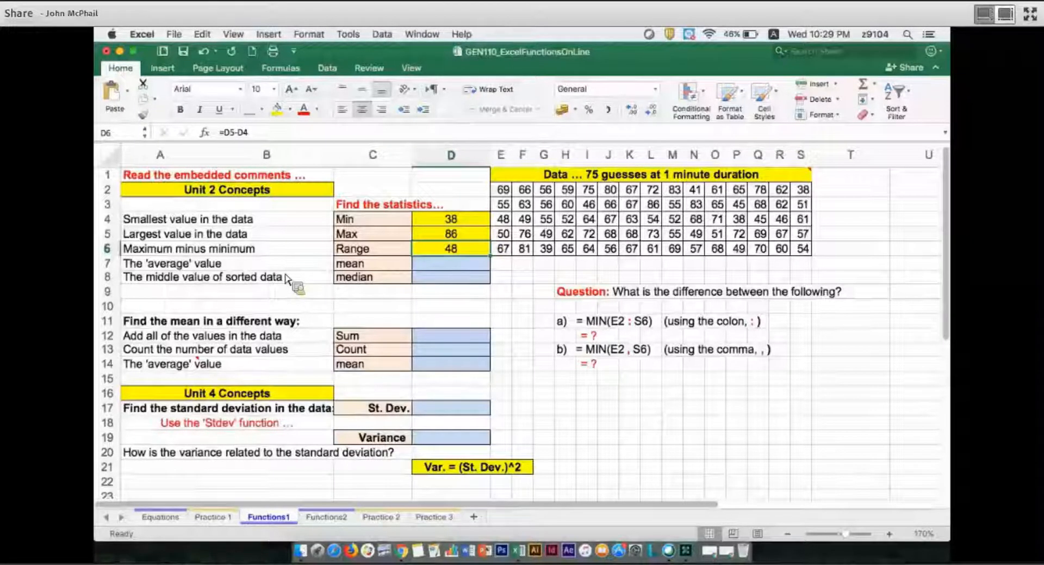
# Colour only the word "average" red in the label in A7
pyautogui.press('Down')
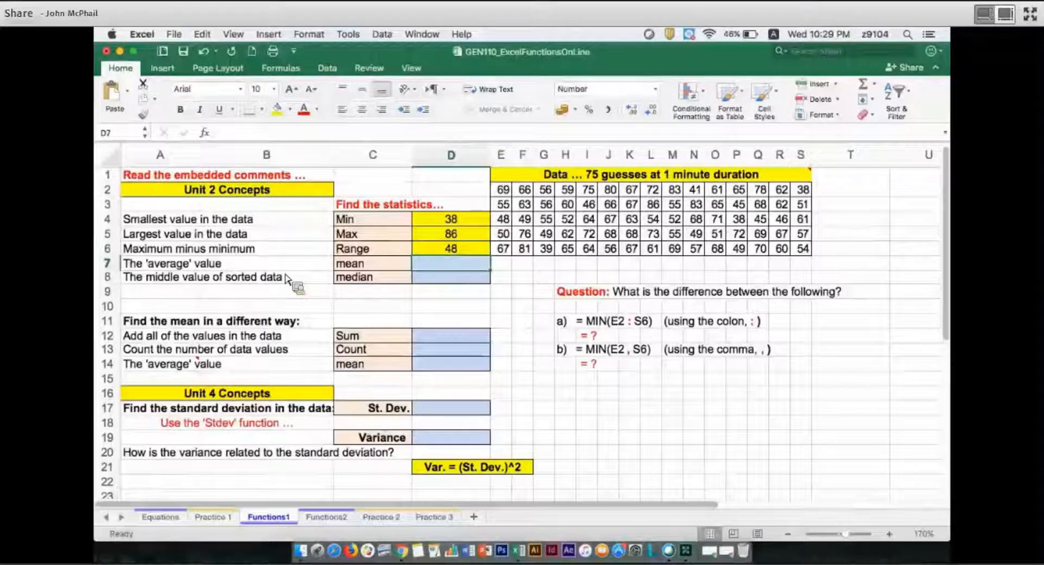
pyautogui.press('Left')
pyautogui.press('Left')
pyautogui.press('Left')
pyautogui.press('F2')
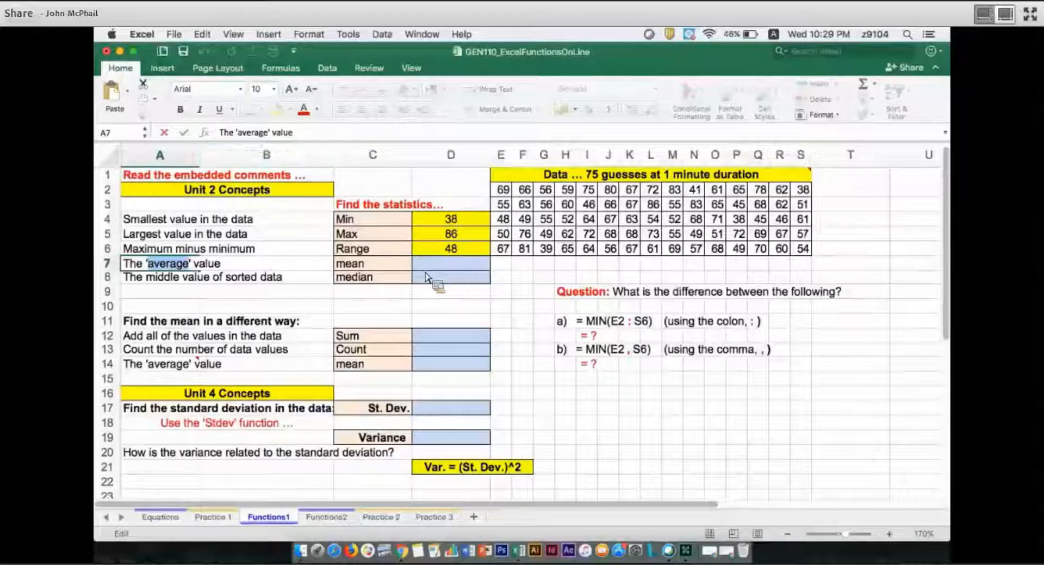
# Calculate the mean of the data in D7 with =AVERAGE(E2:S6)
pyautogui.click(427, 269)
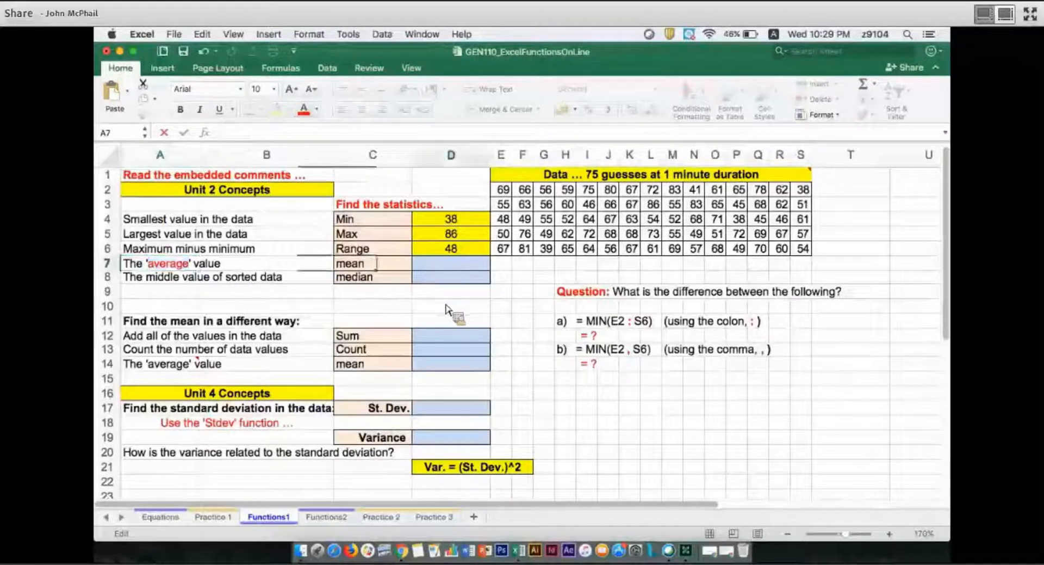
pyautogui.write('=ave')
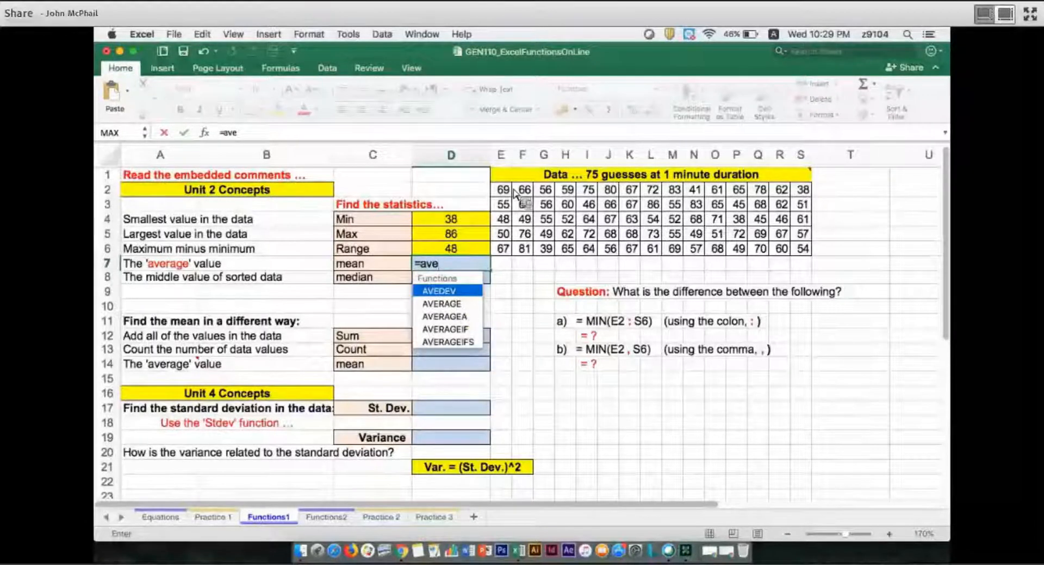
pyautogui.press('Down')
pyautogui.press('Down')
pyautogui.press('Down')
pyautogui.press('Down')
pyautogui.press('Up')
pyautogui.press('Up')
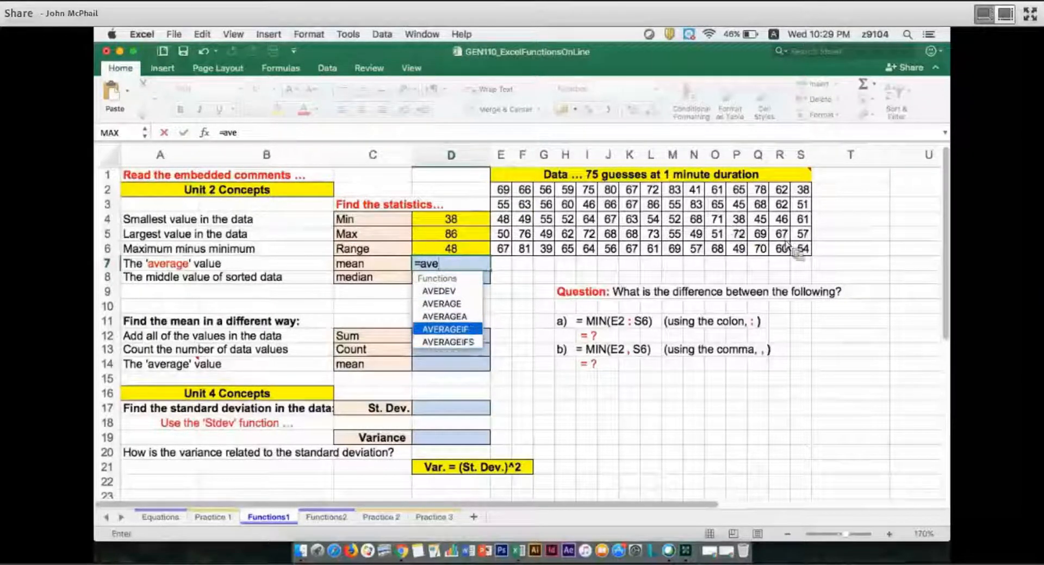
pyautogui.write('e')
pyautogui.press('Up')
pyautogui.press('Tab')
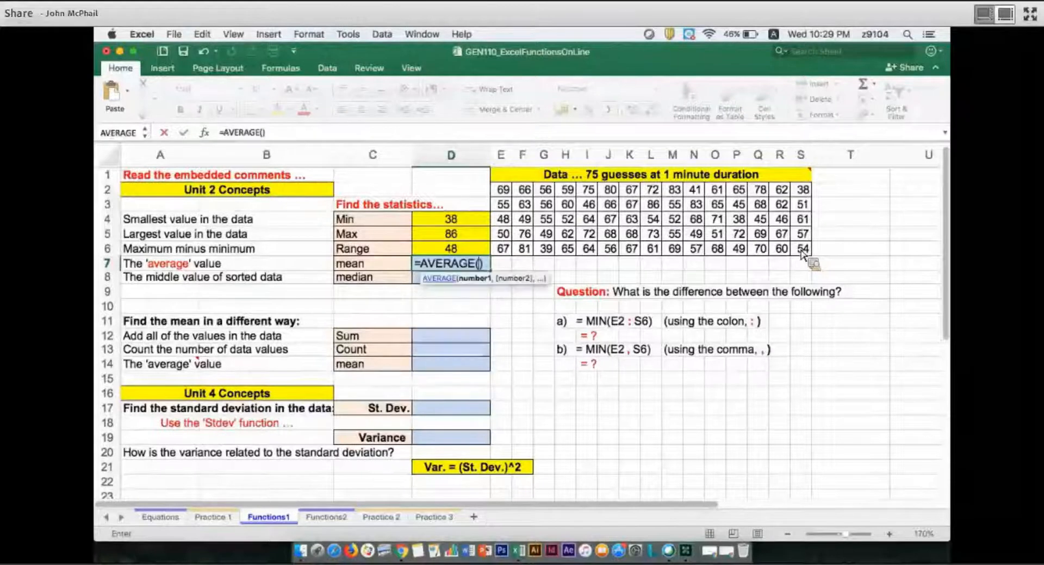
pyautogui.moveTo(501, 190); pyautogui.dragTo(804, 252)
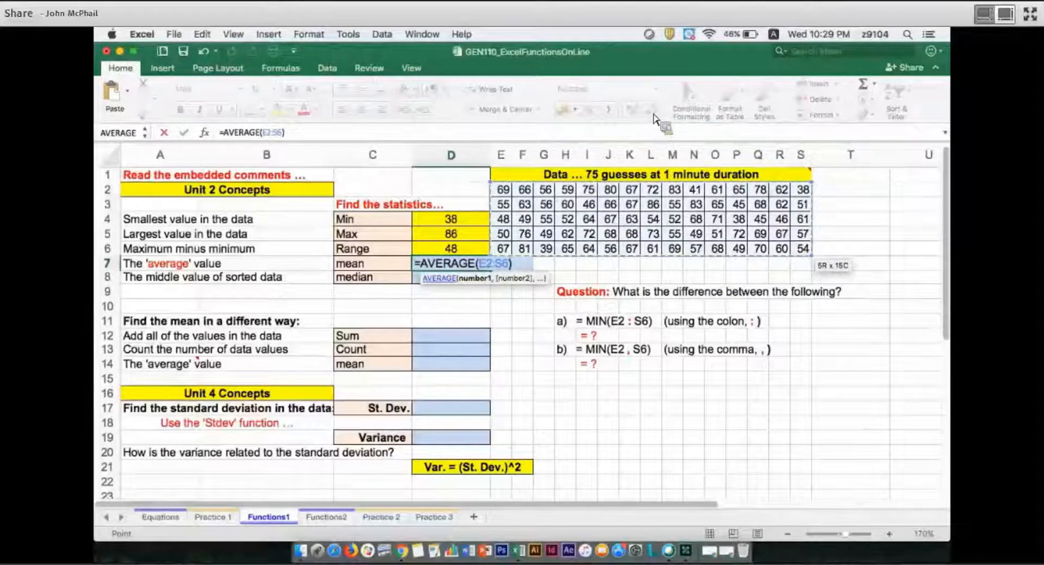
pyautogui.press('Return')
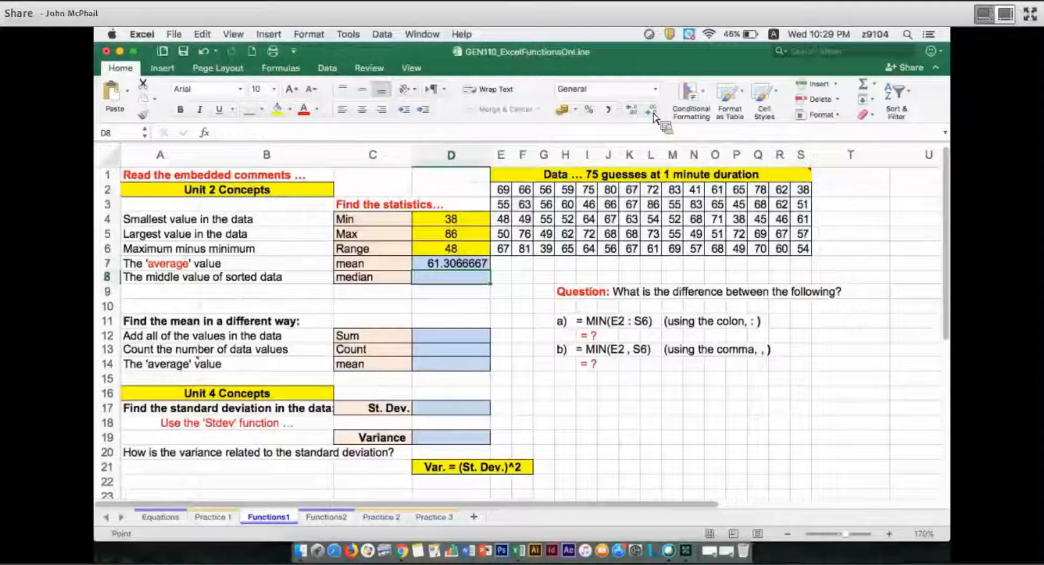
# Display the mean in D7 with one decimal place and fill the cell with yellow
pyautogui.press('Up')
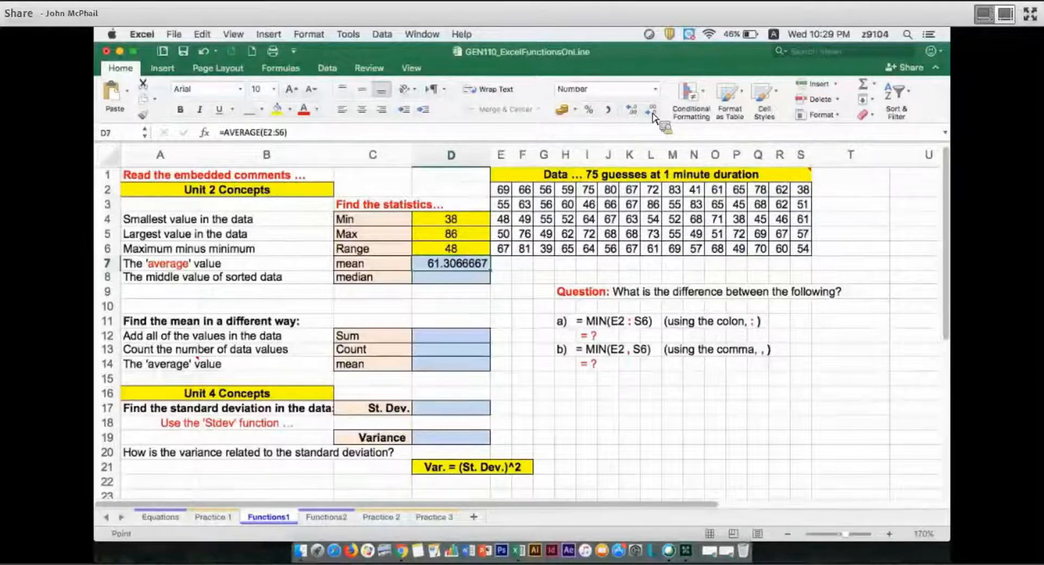
pyautogui.click(651, 110)
pyautogui.click(651, 109)
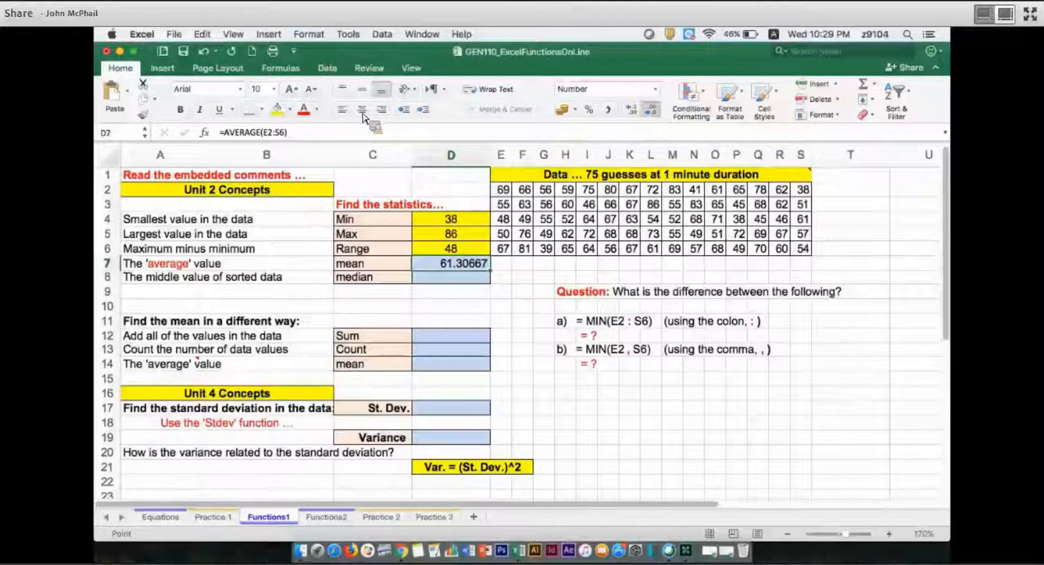
pyautogui.click(651, 109)
pyautogui.click(651, 110)
pyautogui.click(651, 110)
pyautogui.click(651, 109)
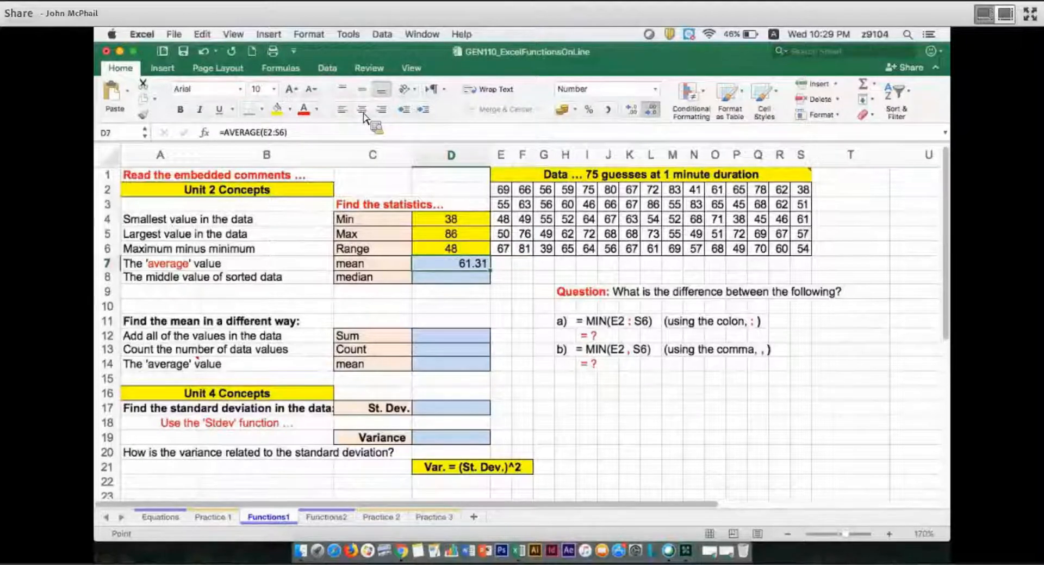
pyautogui.click(277, 110)
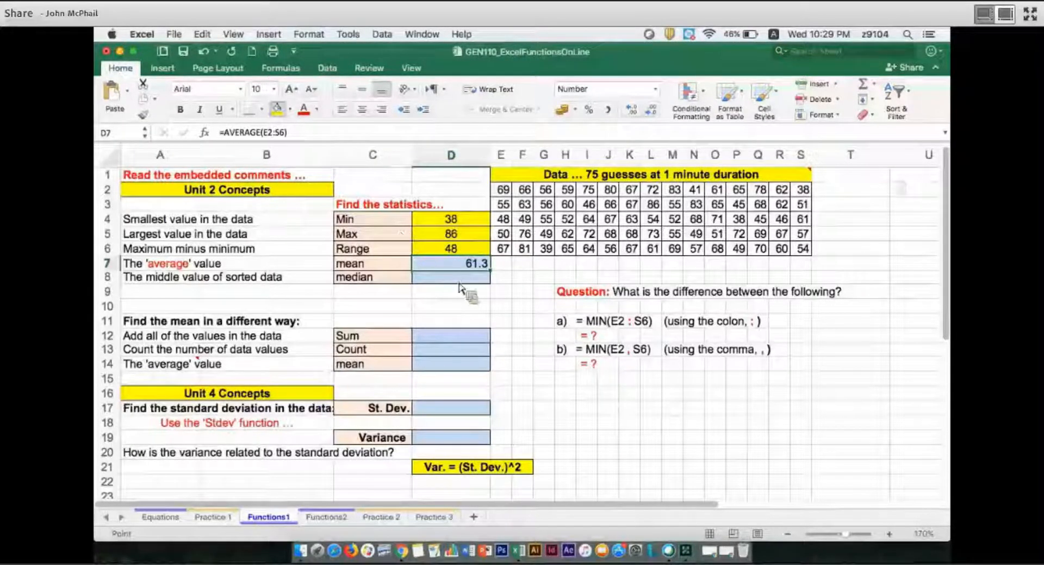
# Centre the mean in D7 and calculate the median of the data in D8 with =MEDIAN(E2:S6)
pyautogui.click(361, 109)
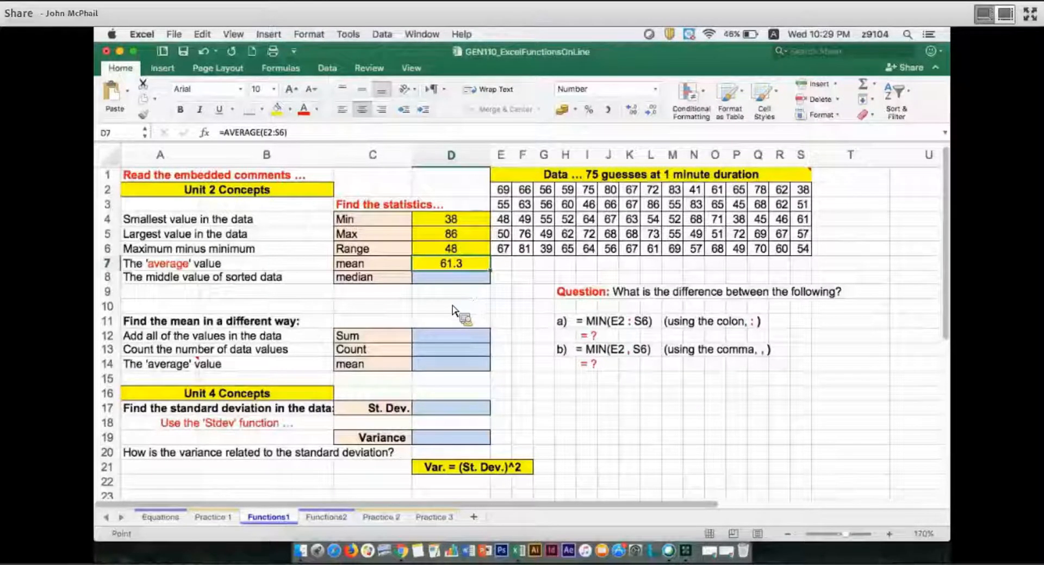
pyautogui.press('Down')
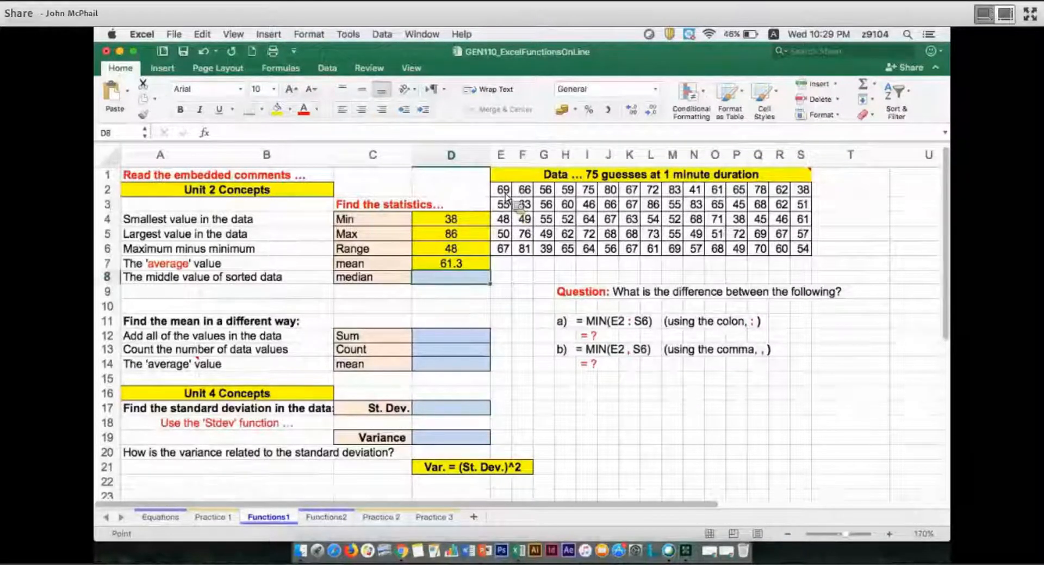
pyautogui.write('=me')
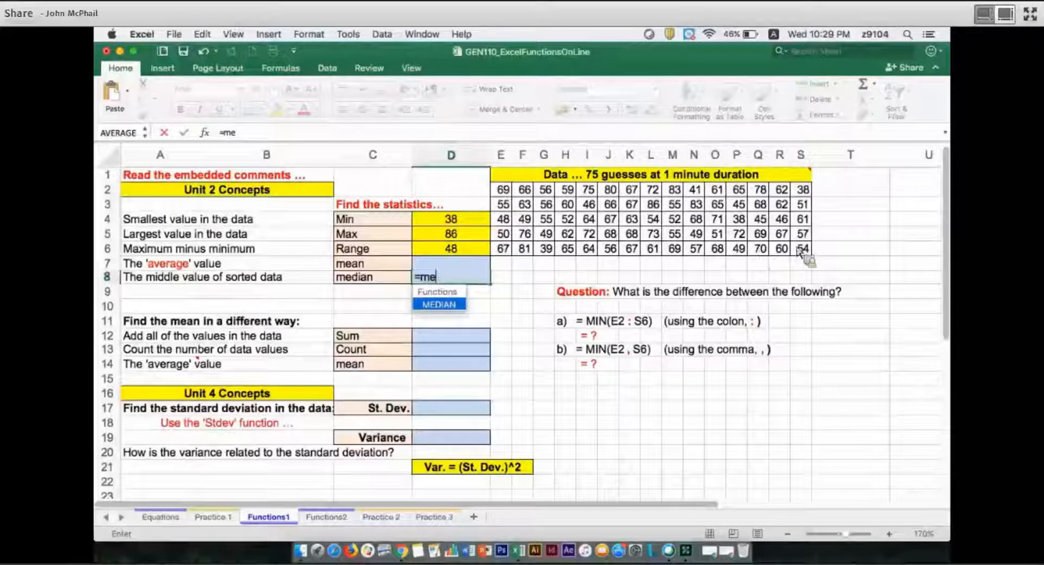
pyautogui.press('Tab')
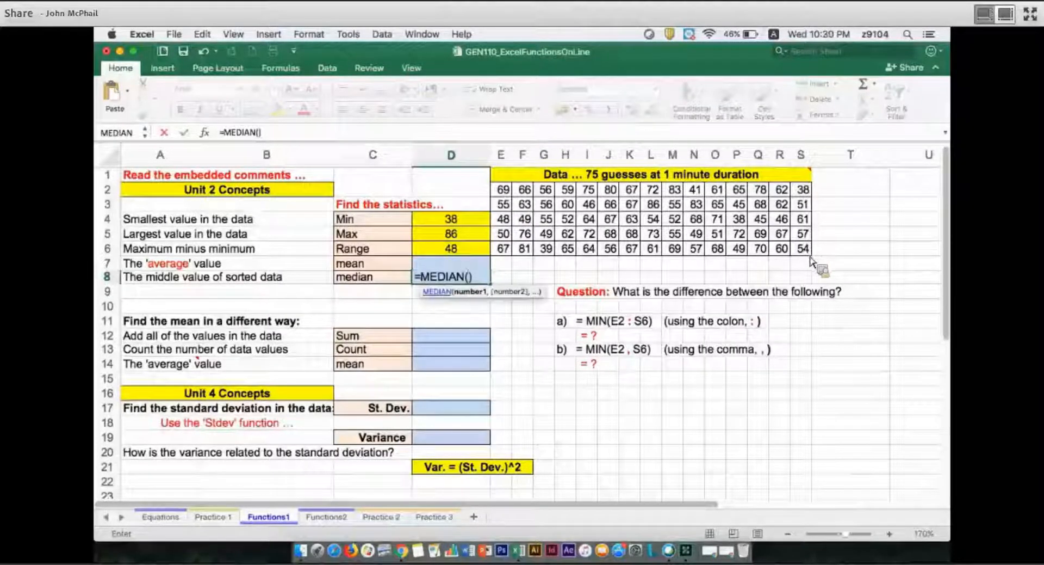
pyautogui.moveTo(502, 190); pyautogui.dragTo(804, 250)
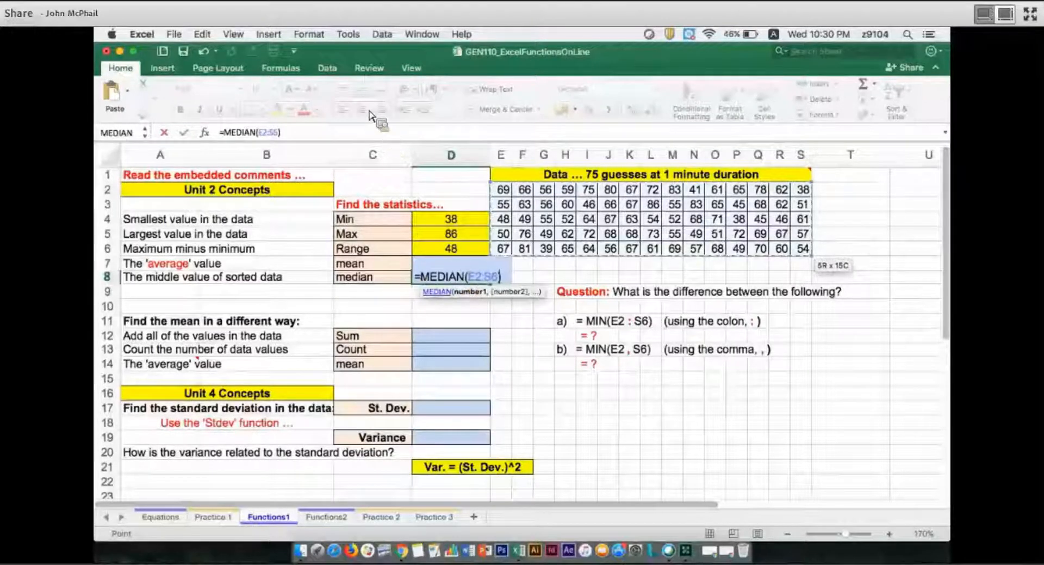
pyautogui.press('Return')
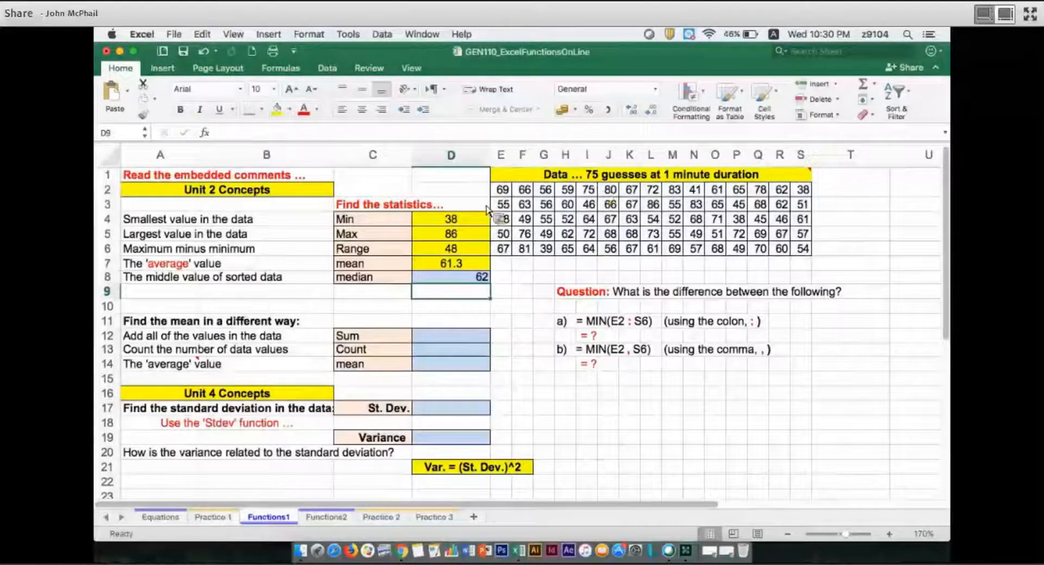
# Centre the median in D8 and fill the cell with yellow
pyautogui.press('Up')
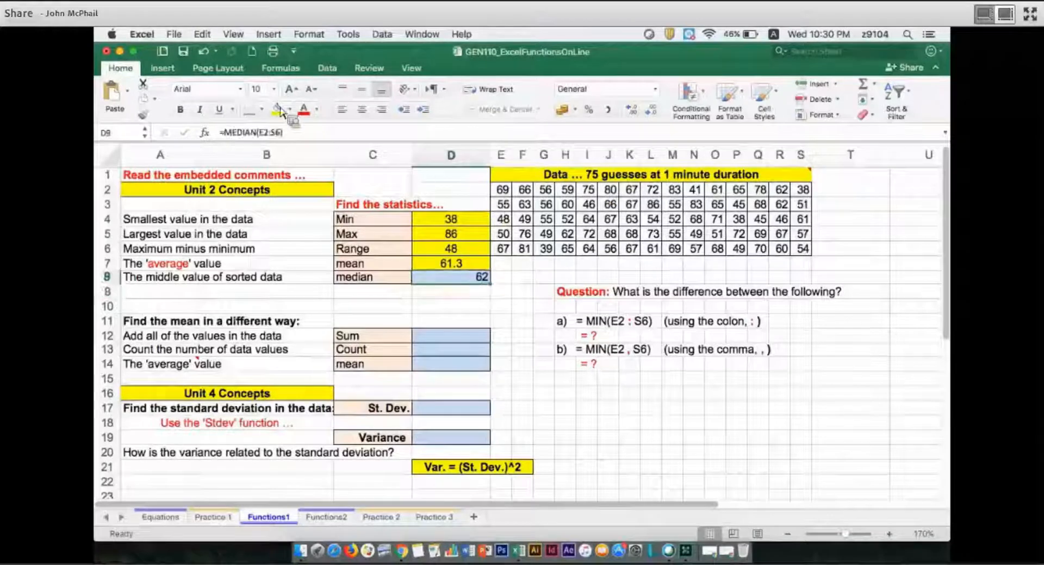
pyautogui.press('super+e')
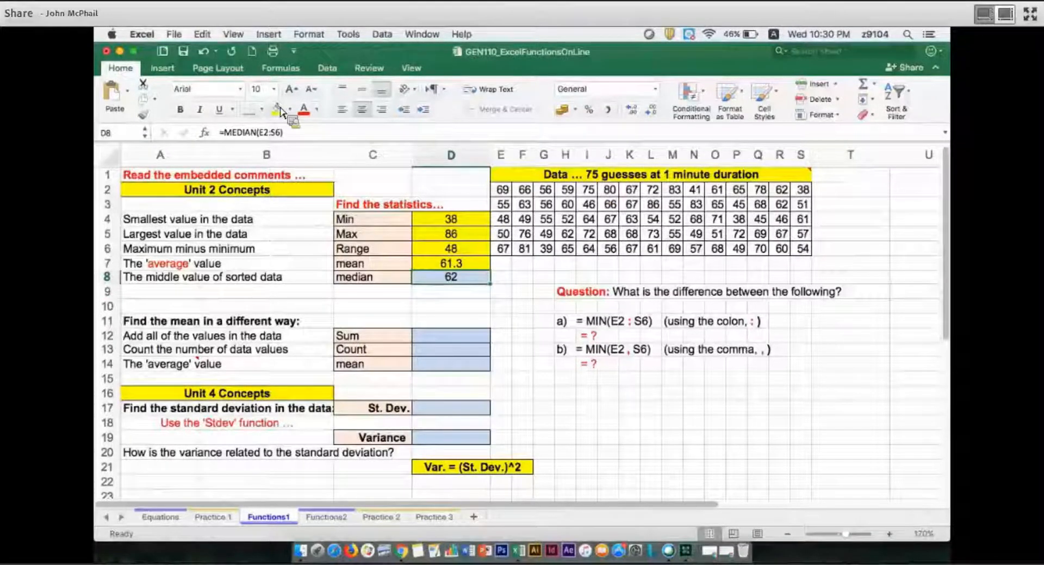
pyautogui.click(280, 108)
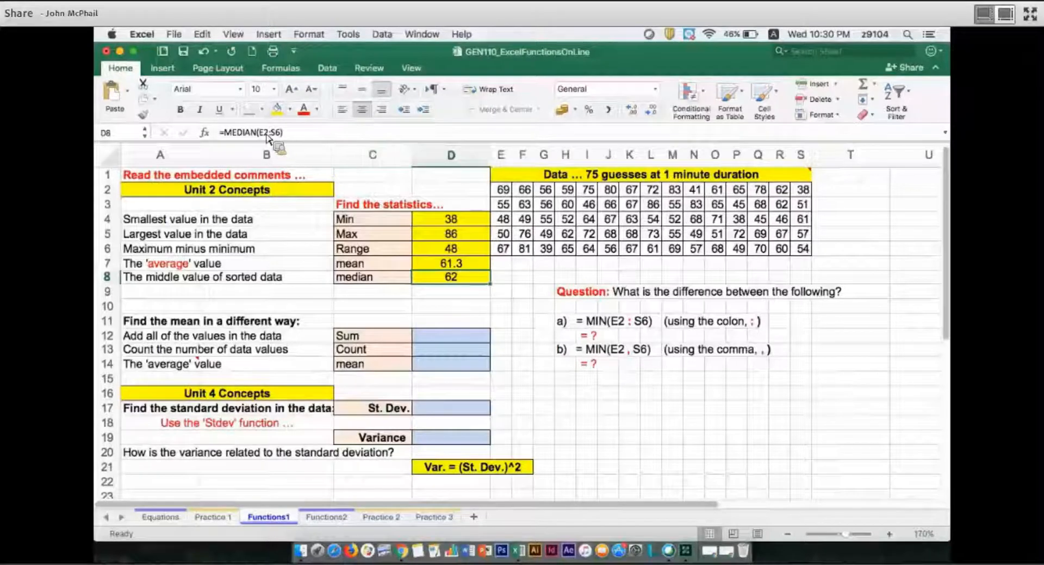
# Check the MIN formula in D4 and replace the question mark under question a) in I12 with 38
pyautogui.press('Up')
pyautogui.press('Up')
pyautogui.press('Up')
pyautogui.press('Up')
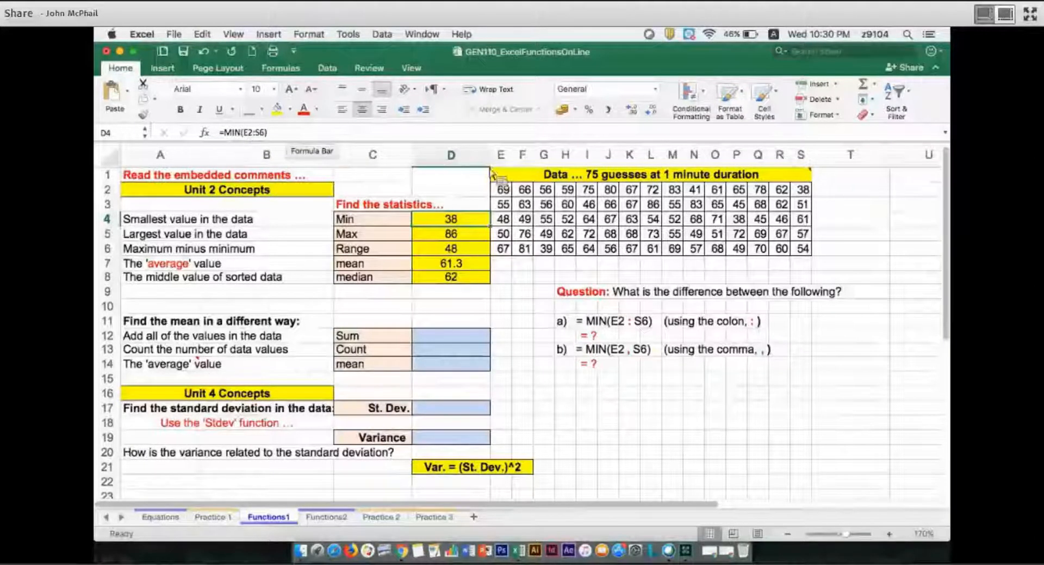
pyautogui.press('F2')
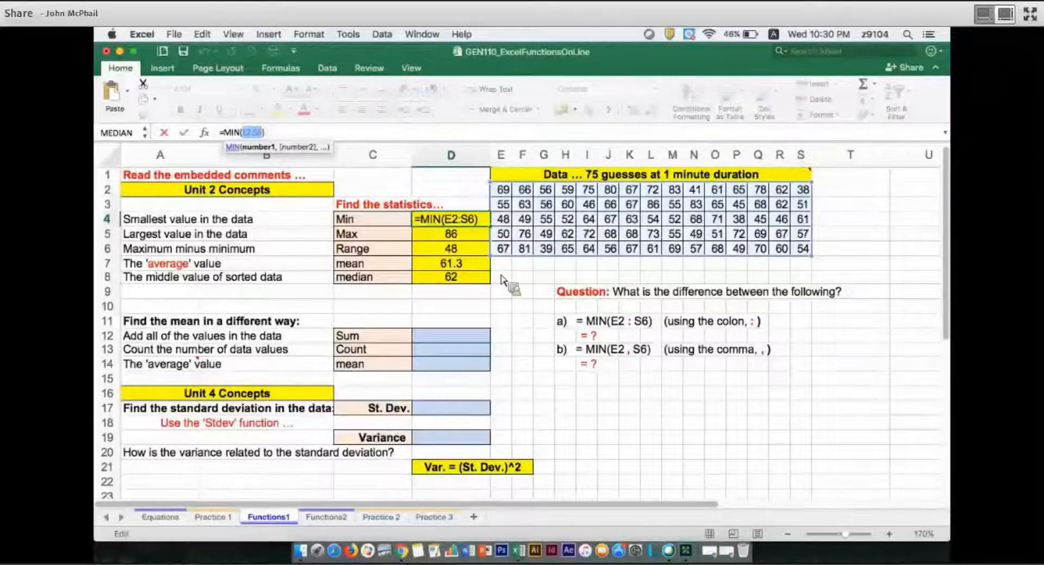
pyautogui.click(592, 336)
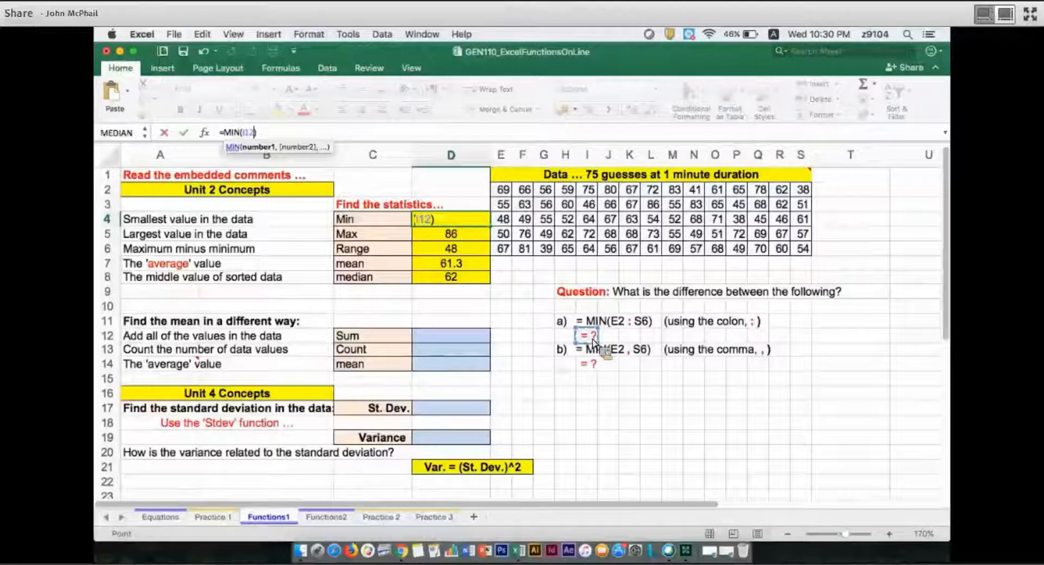
pyautogui.press('Escape')
pyautogui.doubleClick(594, 338)
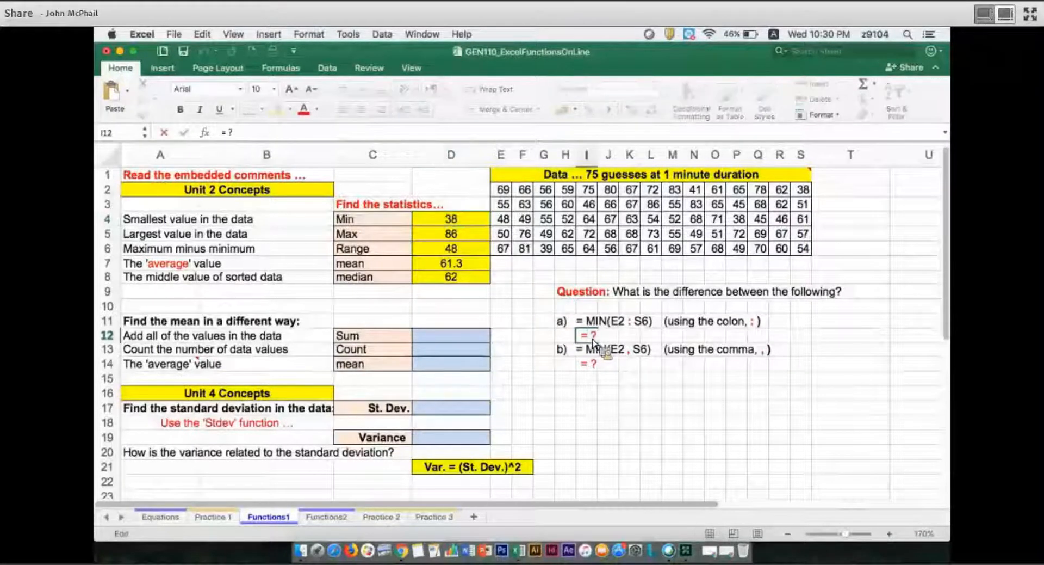
pyautogui.press('BackSpace')
pyautogui.write('3')
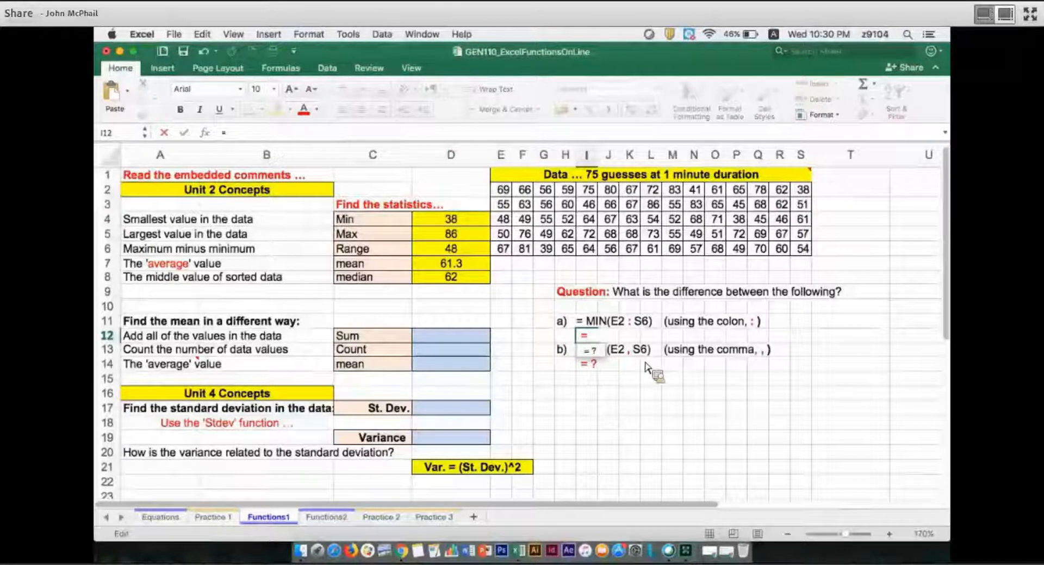
pyautogui.write('8')
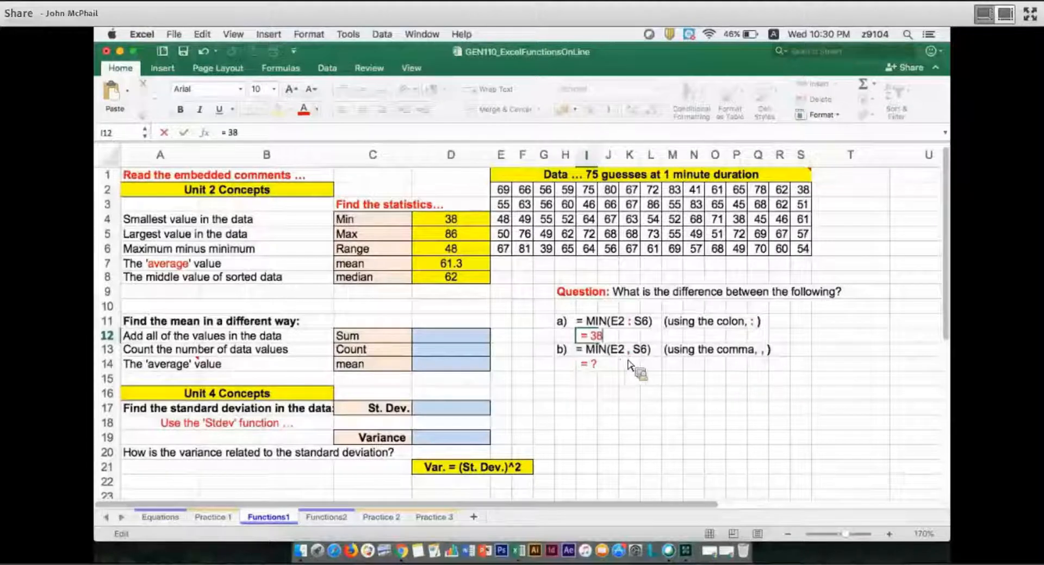
pyautogui.press('Return')
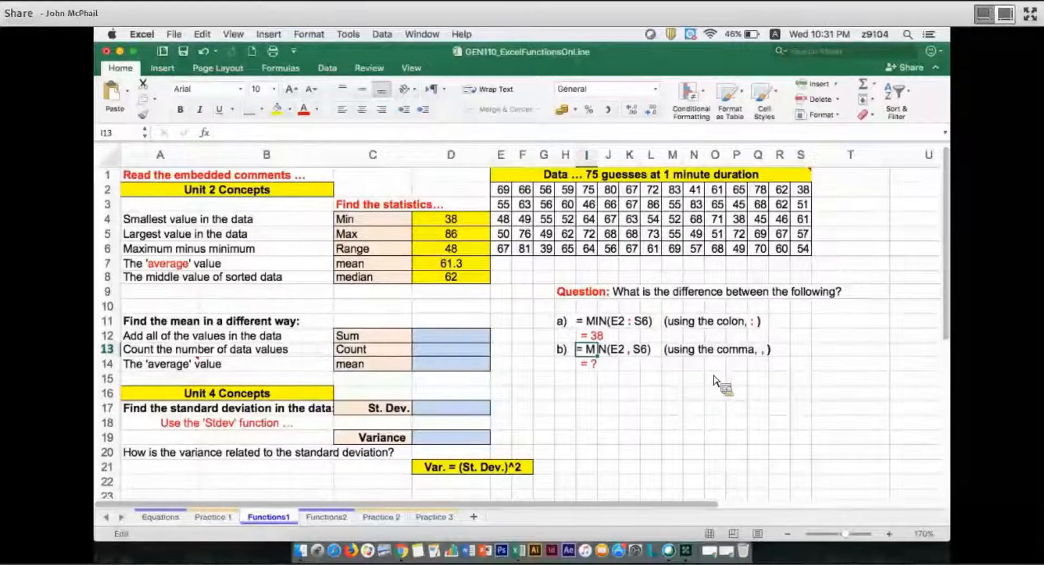
# Test the comma version of the minimum in the empty cell T13 with =min(e2,s6)
pyautogui.click(841, 353)
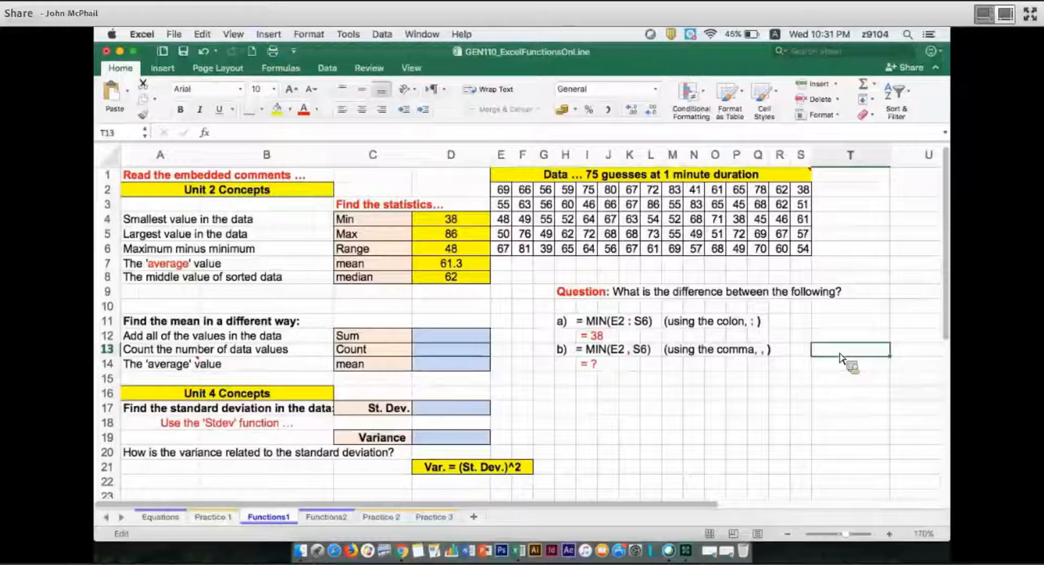
pyautogui.write('=min')
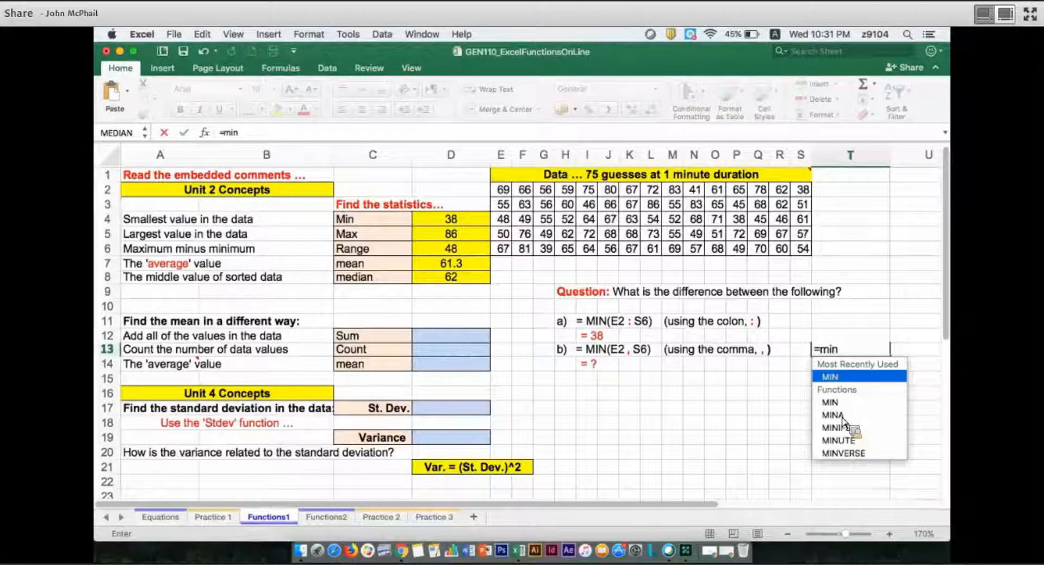
pyautogui.write('(')
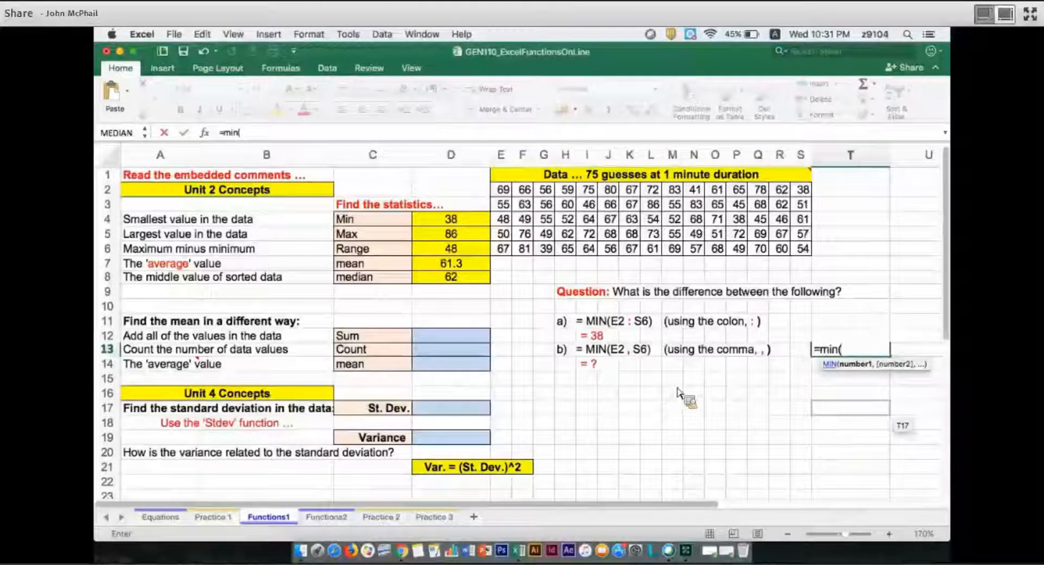
pyautogui.write('e2,s6)')
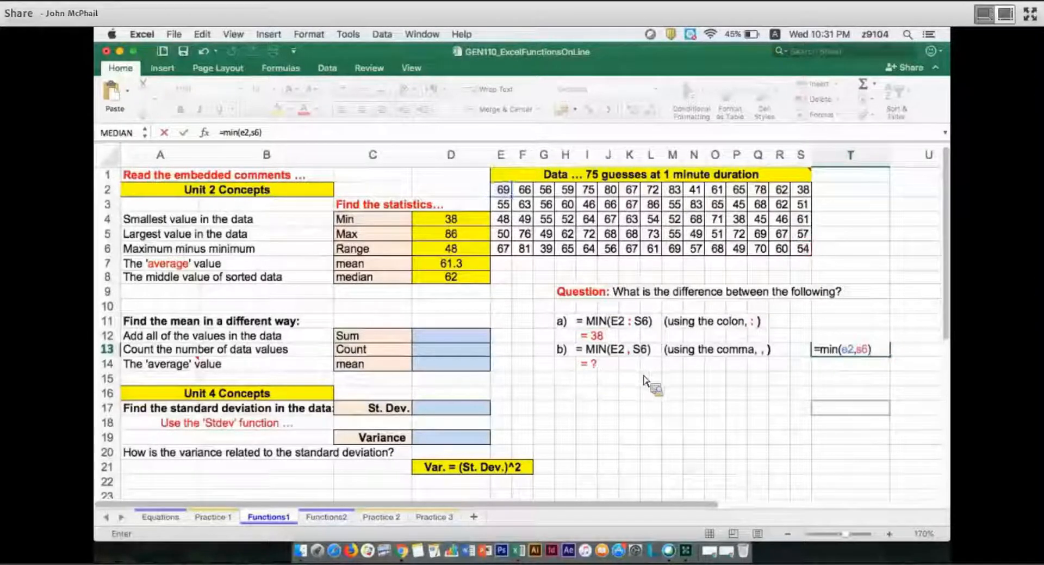
pyautogui.press('Return')
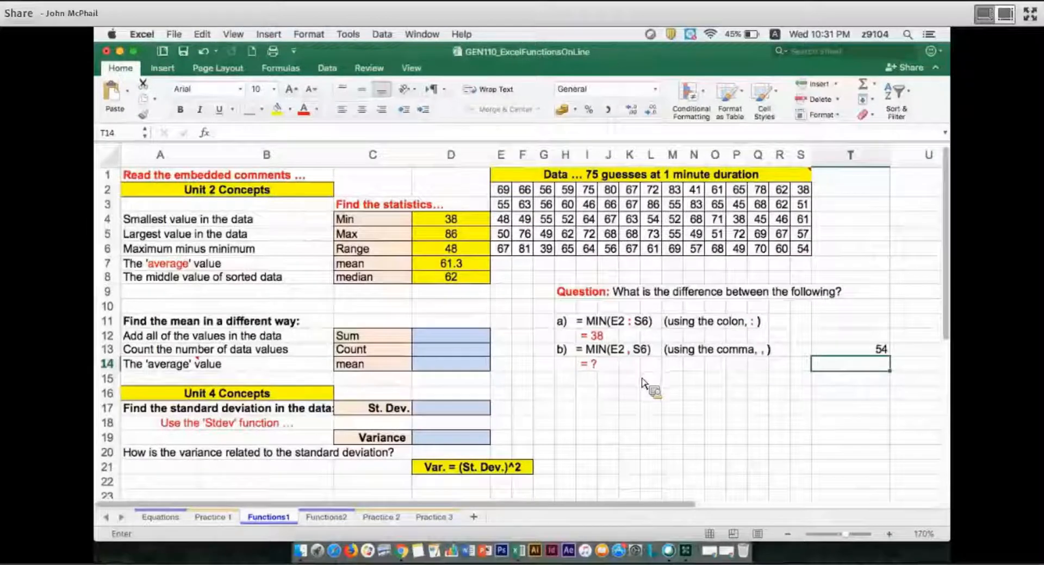
# Replace the question mark under question b) in I14 with 54
pyautogui.click(588, 363)
pyautogui.doubleClick(588, 364)
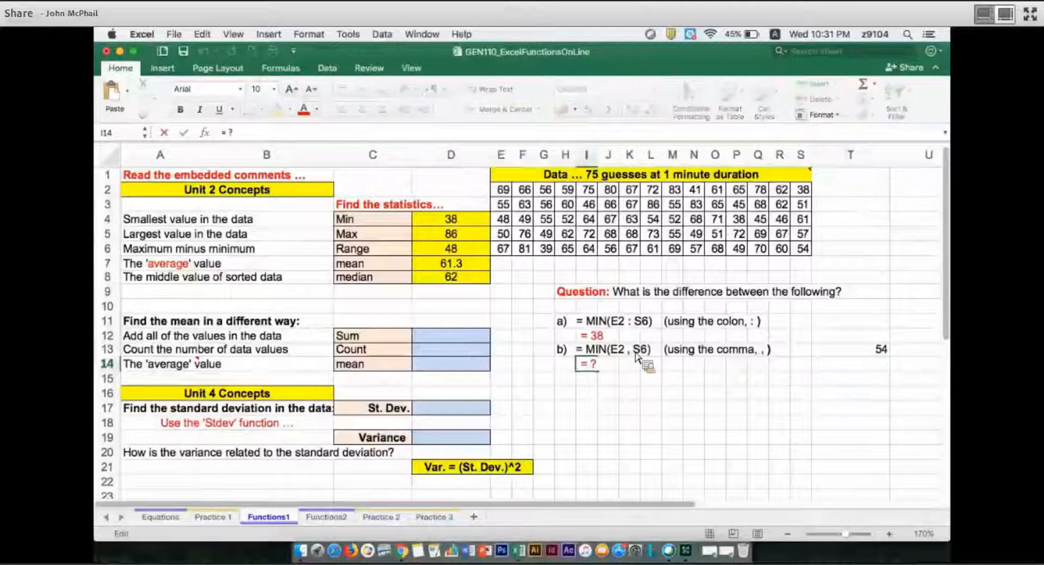
pyautogui.press('BackSpace')
pyautogui.write('54')
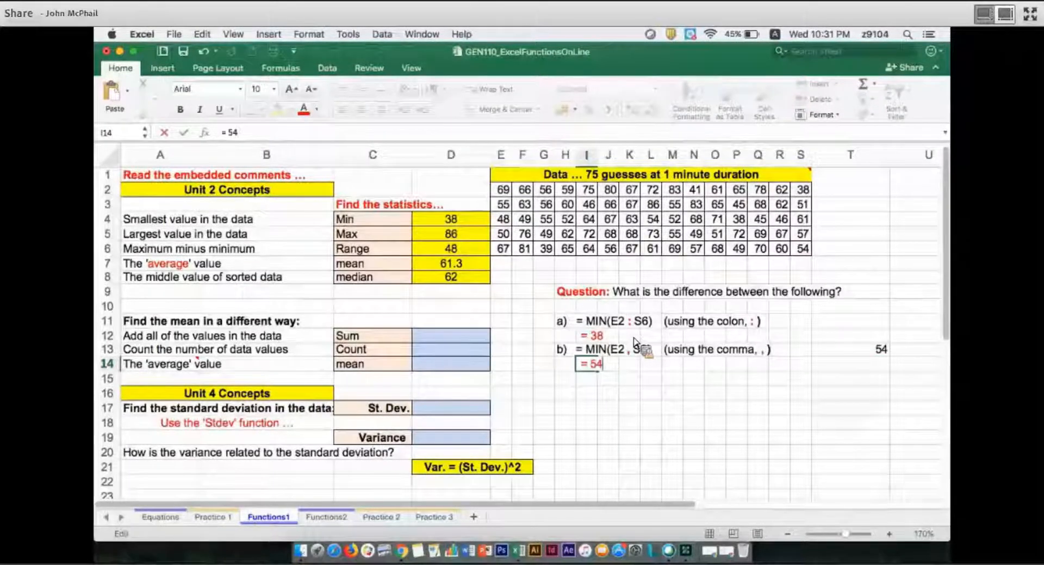
pyautogui.click(630, 378)
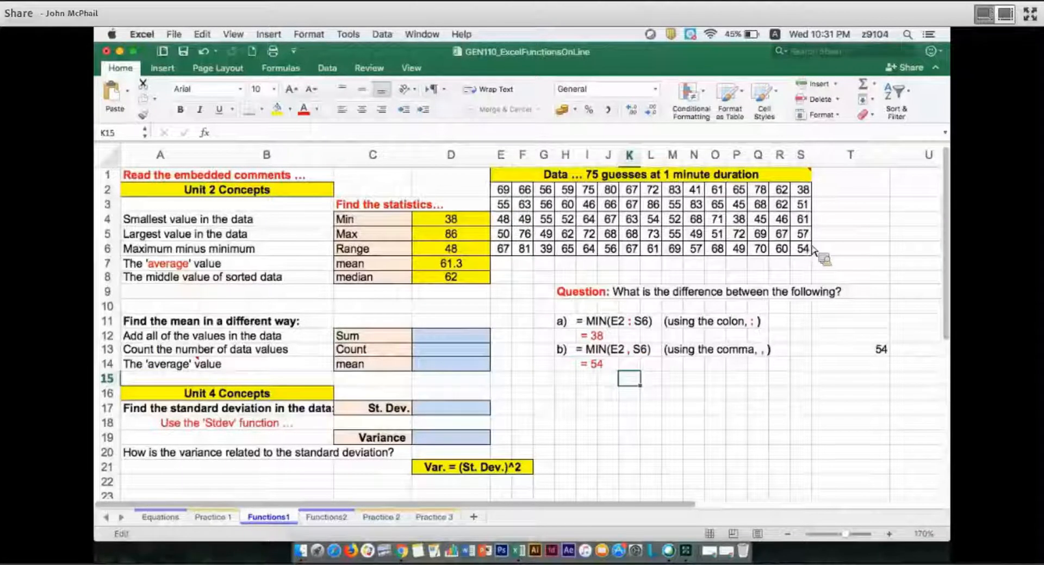
pyautogui.click(503, 193)
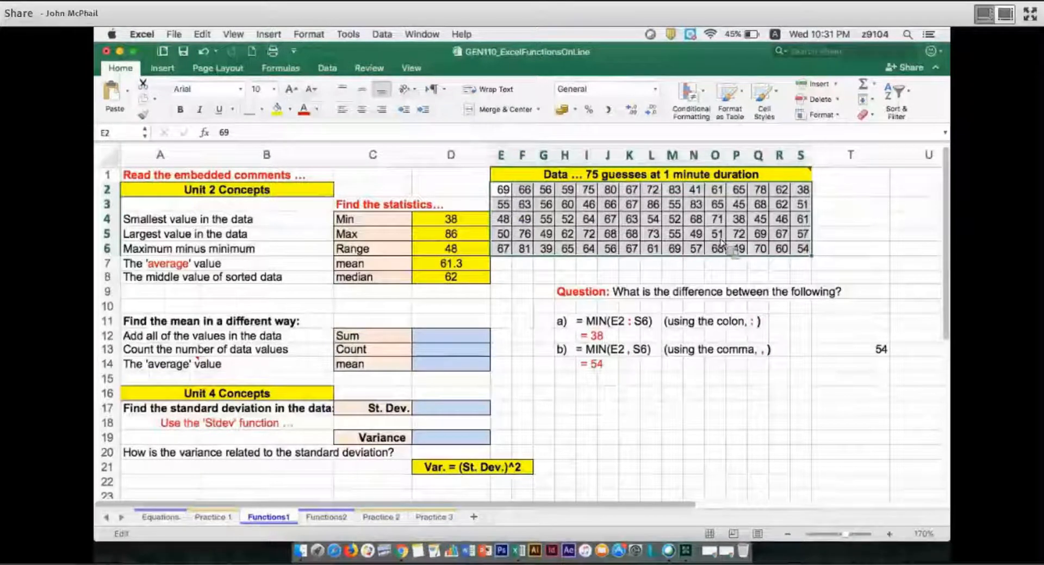
pyautogui.click(808, 252)
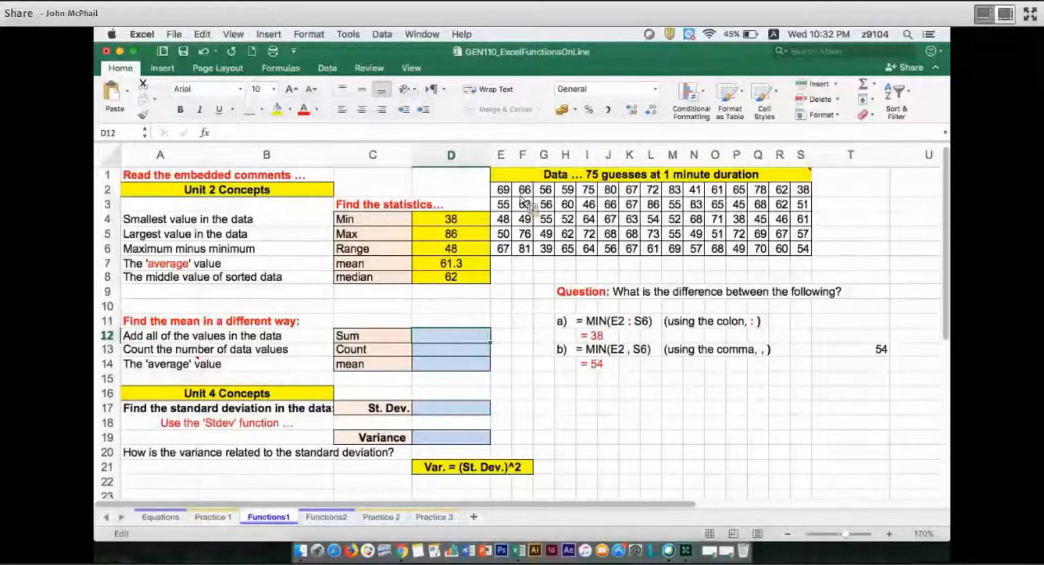
pyautogui.write('=')
pyautogui.click(530, 195)
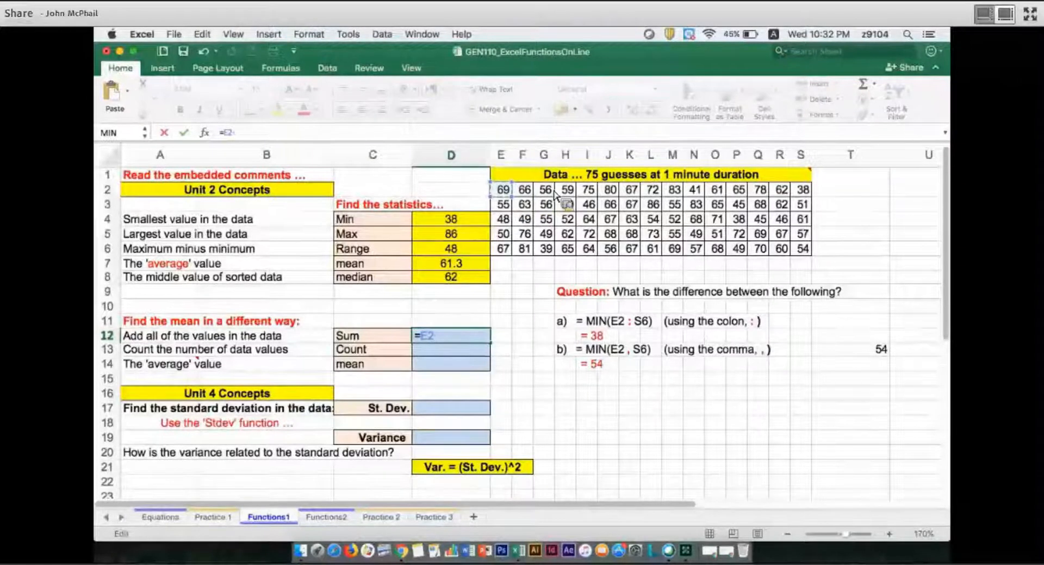
pyautogui.click(525, 190)
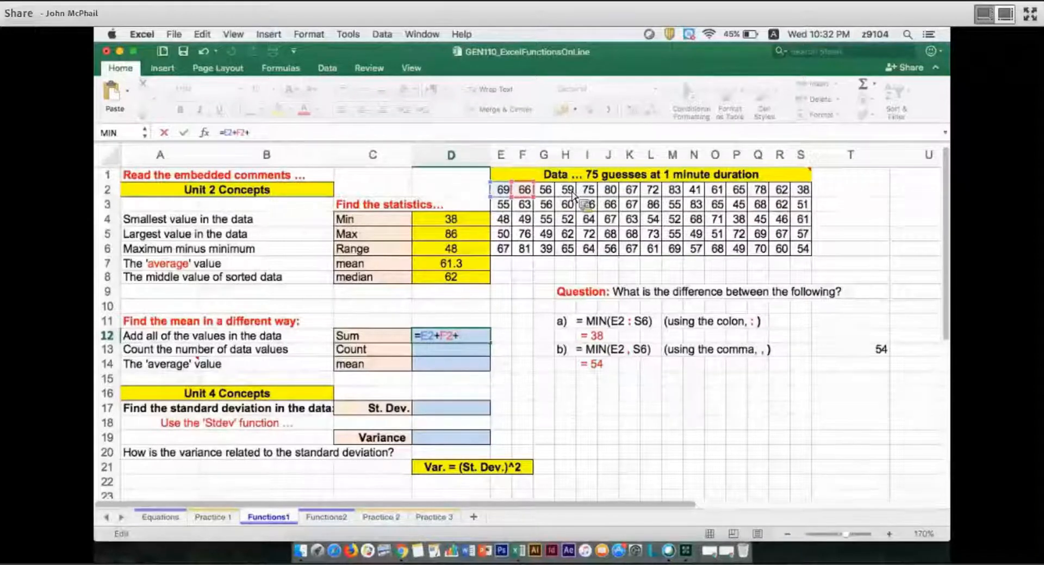
pyautogui.click(545, 189)
pyautogui.write('+')
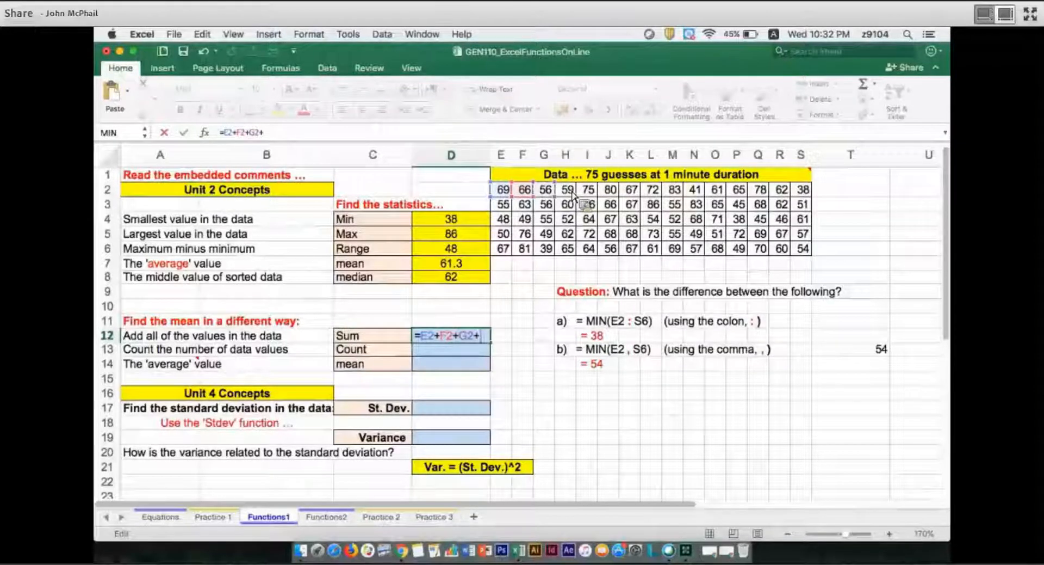
pyautogui.click(568, 189)
pyautogui.write('+')
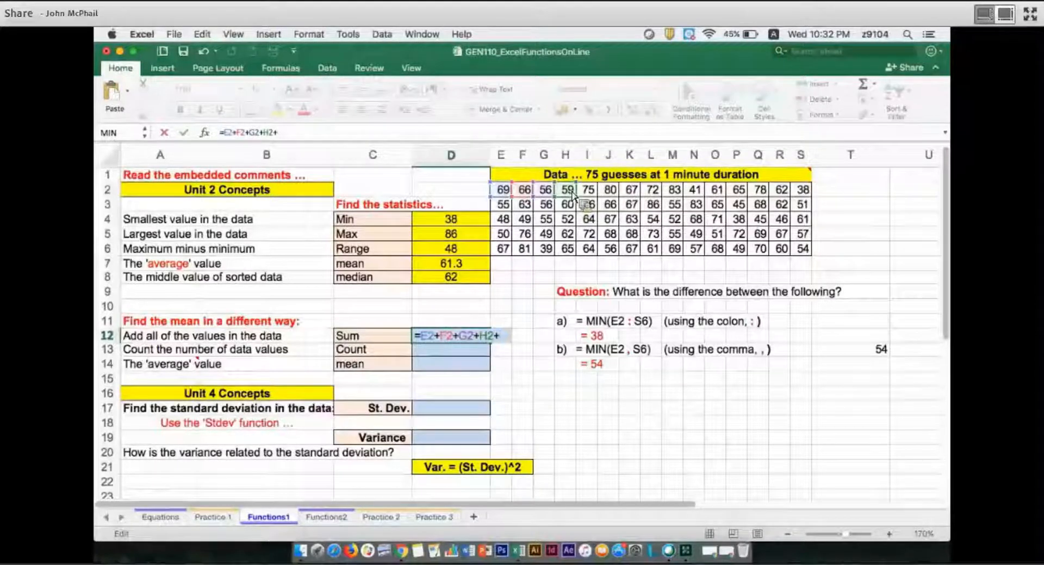
pyautogui.press('BackSpace')
pyautogui.press('BackSpace')
pyautogui.press('BackSpace')
pyautogui.press('BackSpace')
pyautogui.press('BackSpace')
pyautogui.press('BackSpace')
pyautogui.press('BackSpace')
pyautogui.press('BackSpace')
pyautogui.press('BackSpace')
pyautogui.press('BackSpace')
pyautogui.press('BackSpace')
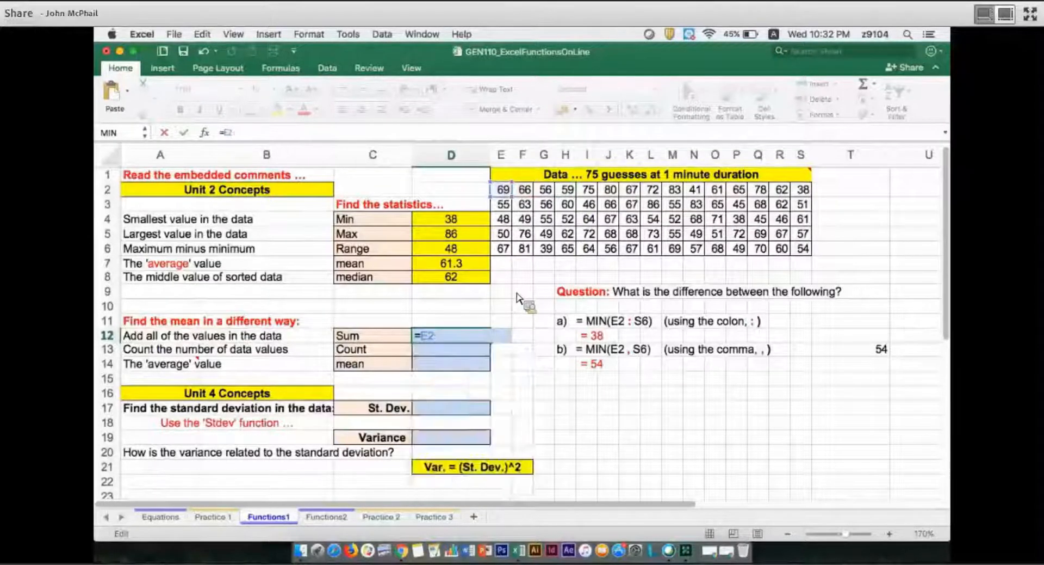
# Add up all the data values in D12 with =SUM(E2:S6)
pyautogui.write('s')
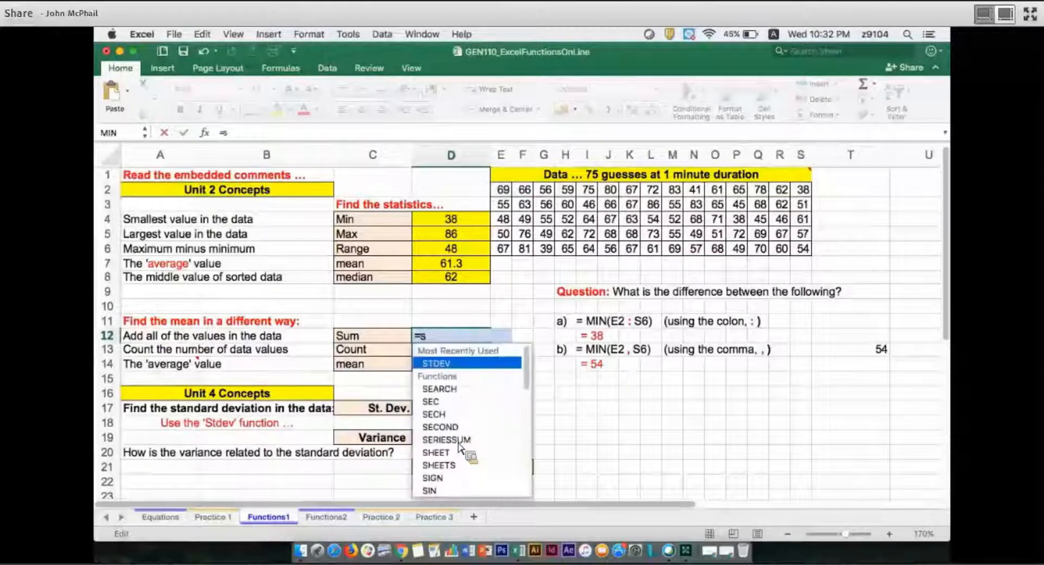
pyautogui.write('um')
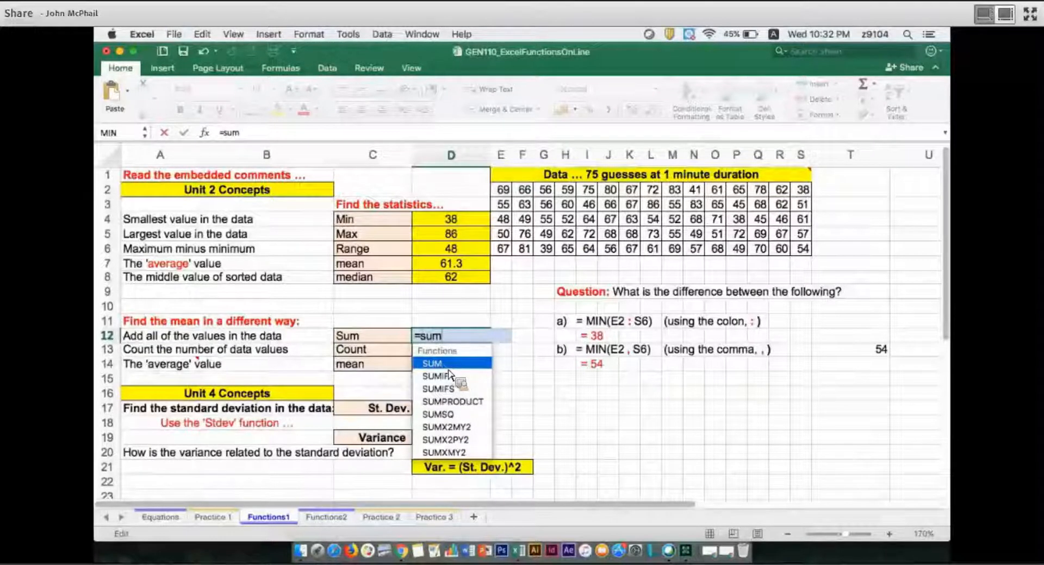
pyautogui.press('Down')
pyautogui.press('Down')
pyautogui.press('Down')
pyautogui.press('Down')
pyautogui.press('Down')
pyautogui.press('Down')
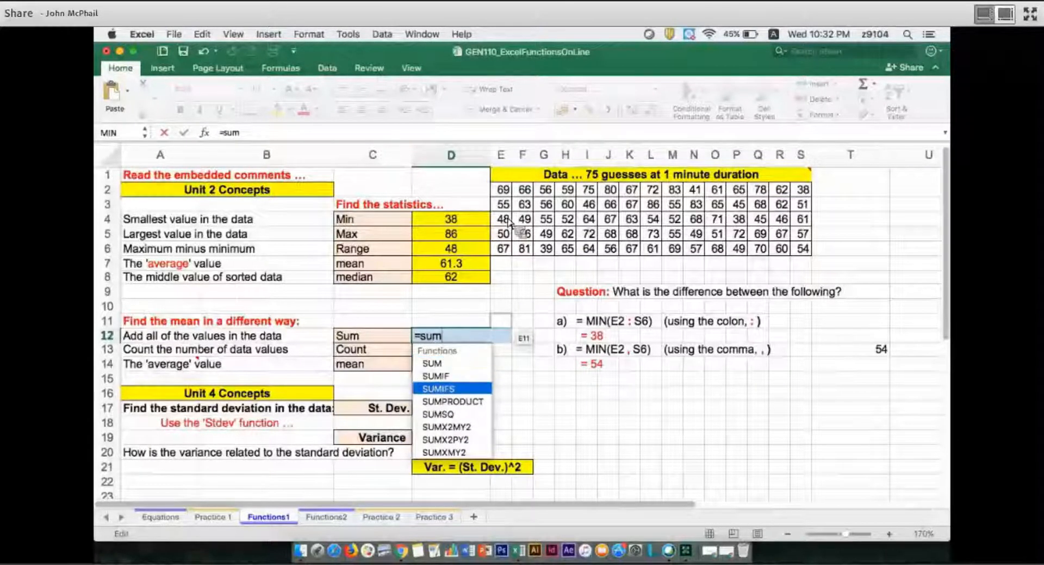
pyautogui.press('Up')
pyautogui.press('Up')
pyautogui.press('Up')
pyautogui.press('Up')
pyautogui.press('Up')
pyautogui.press('Up')
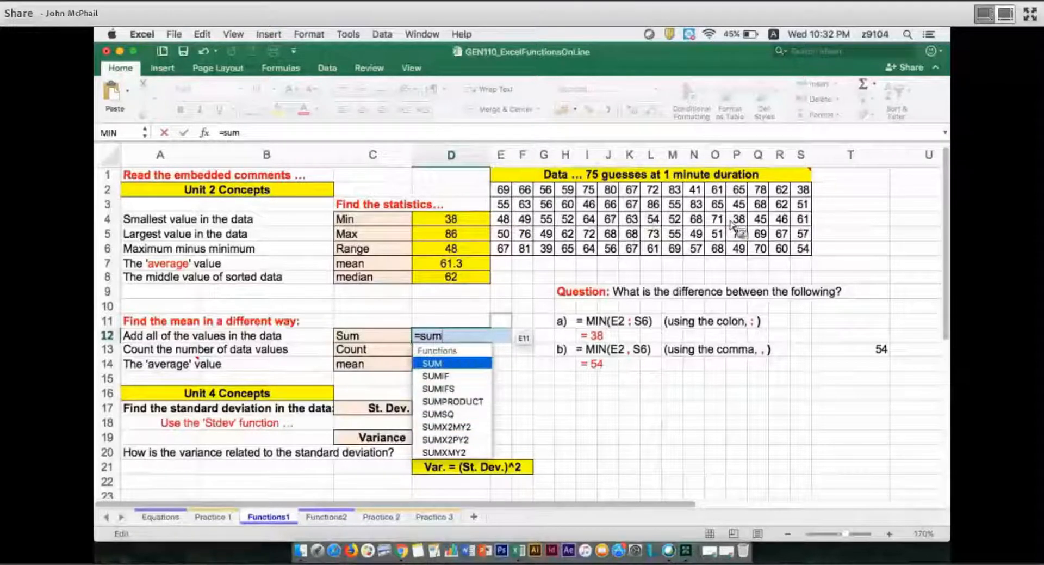
pyautogui.press('Tab')
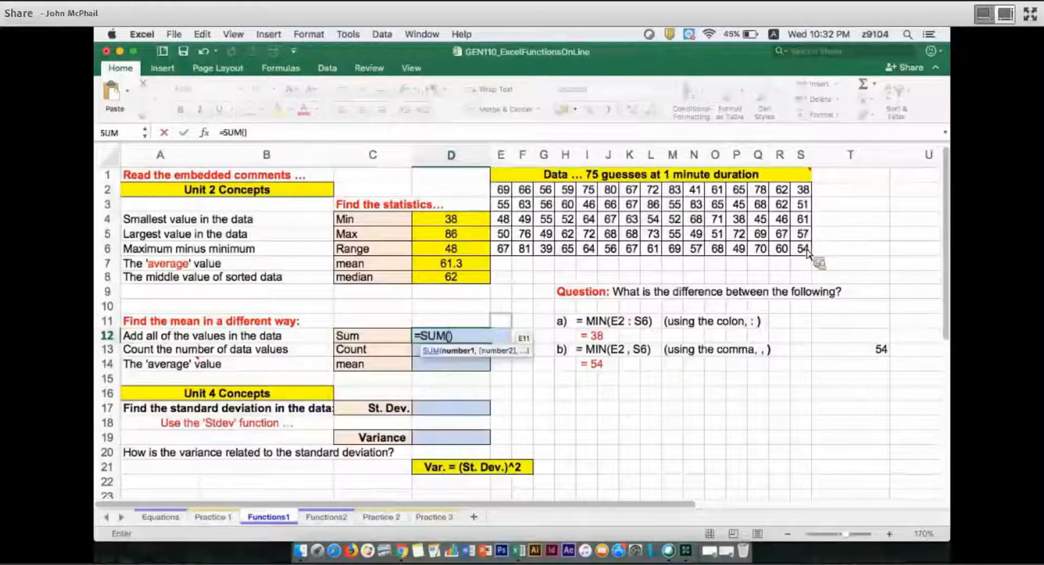
pyautogui.moveTo(503, 190); pyautogui.dragTo(808, 245)
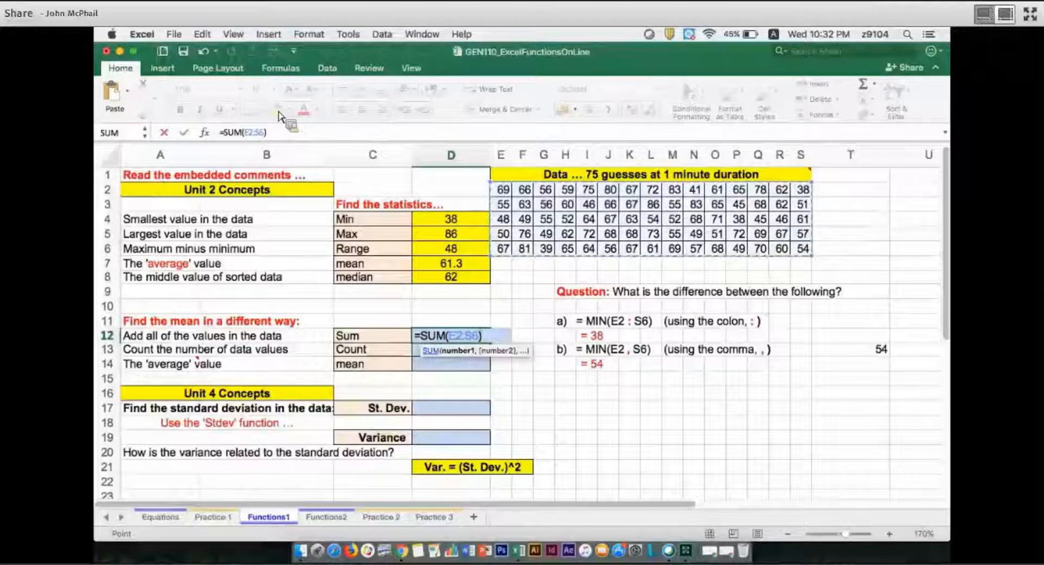
pyautogui.press('Return')
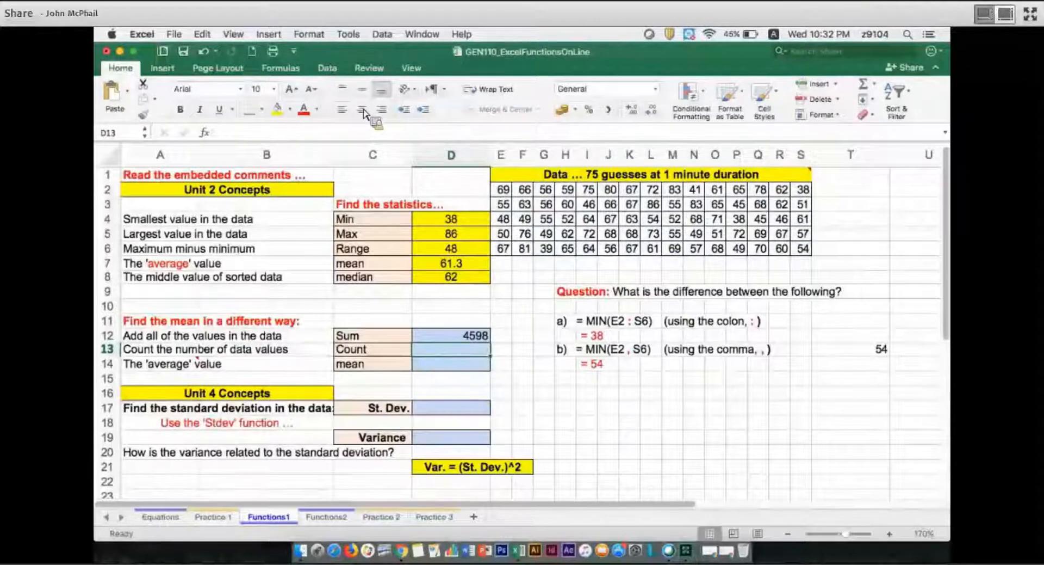
# Fill the sum in D12 with yellow and centre it in the cell
pyautogui.press('Up')
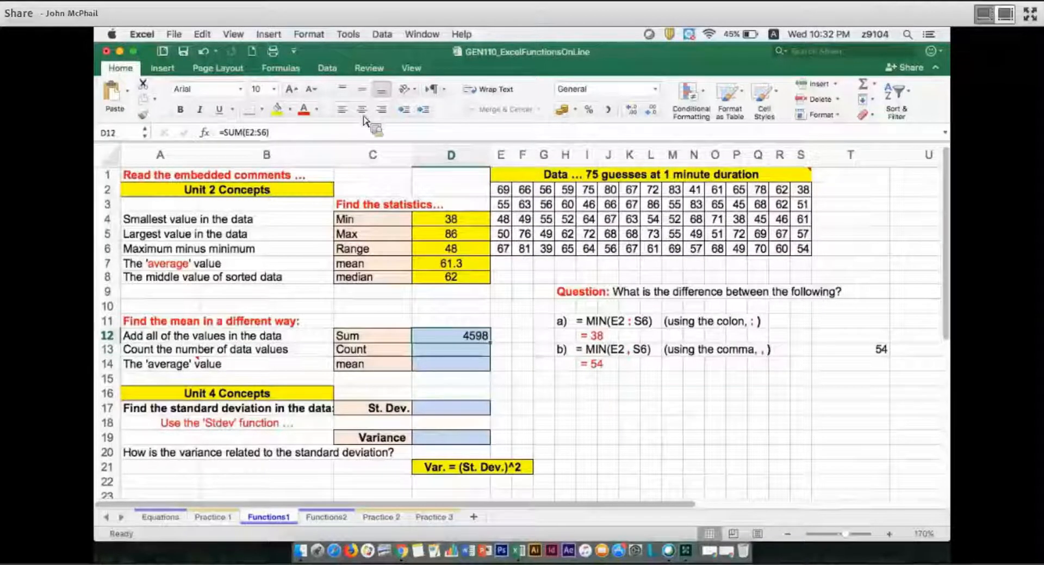
pyautogui.click(278, 109)
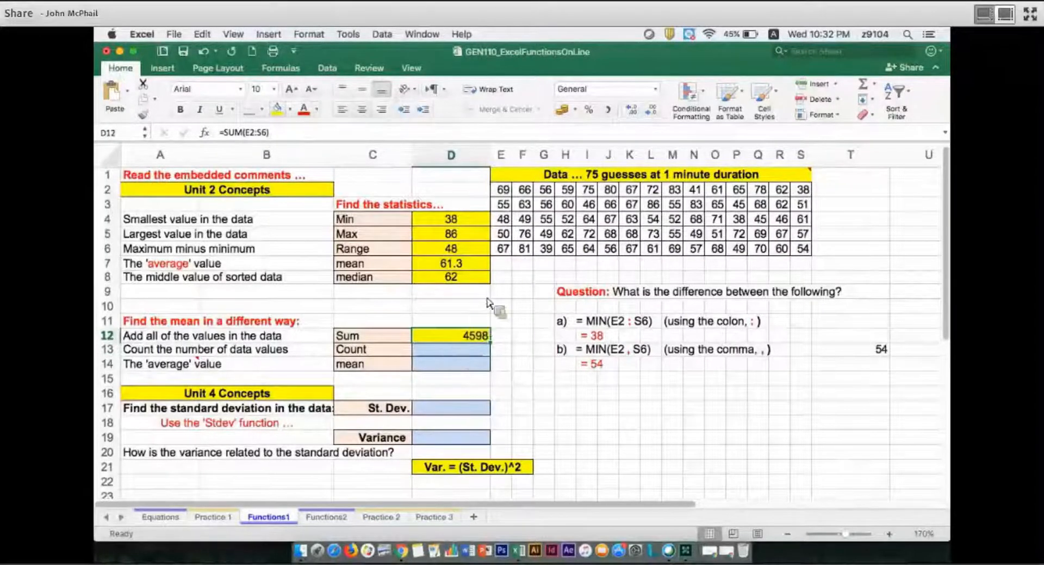
pyautogui.press('super+e')
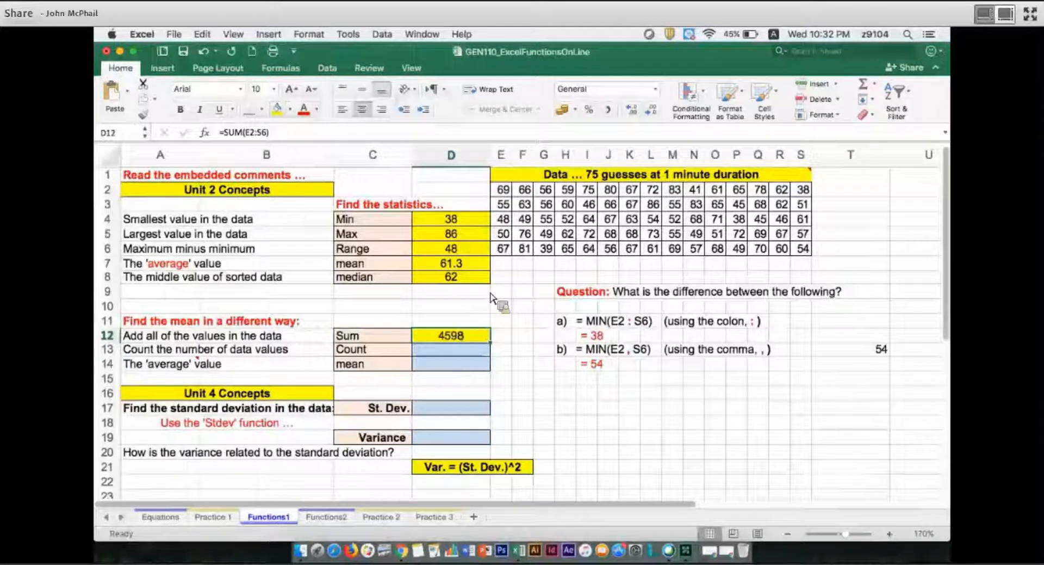
# Count the data values in D13 with =COUNT(E2:S6)
pyautogui.click(455, 354)
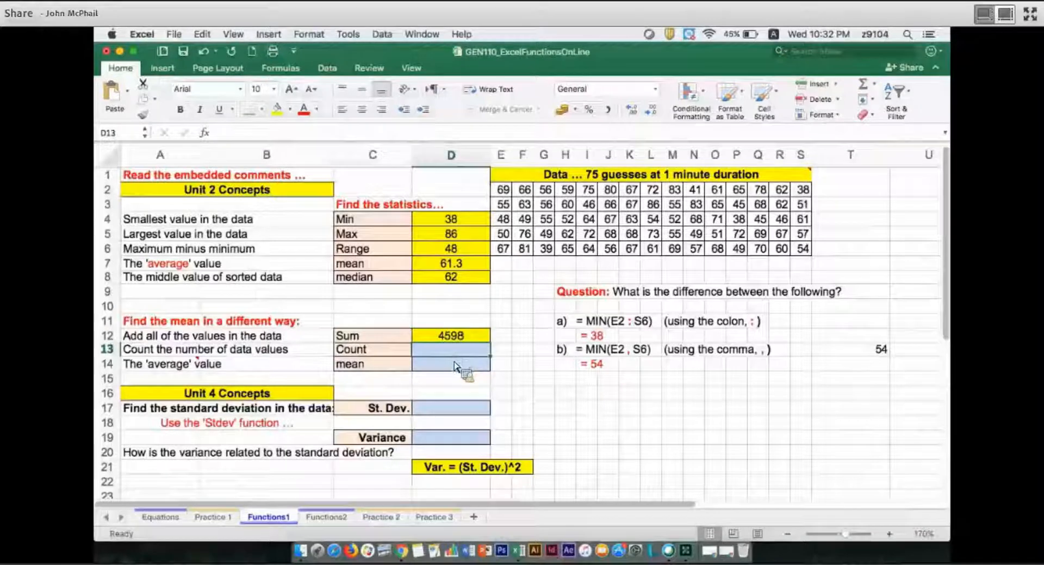
pyautogui.write('=')
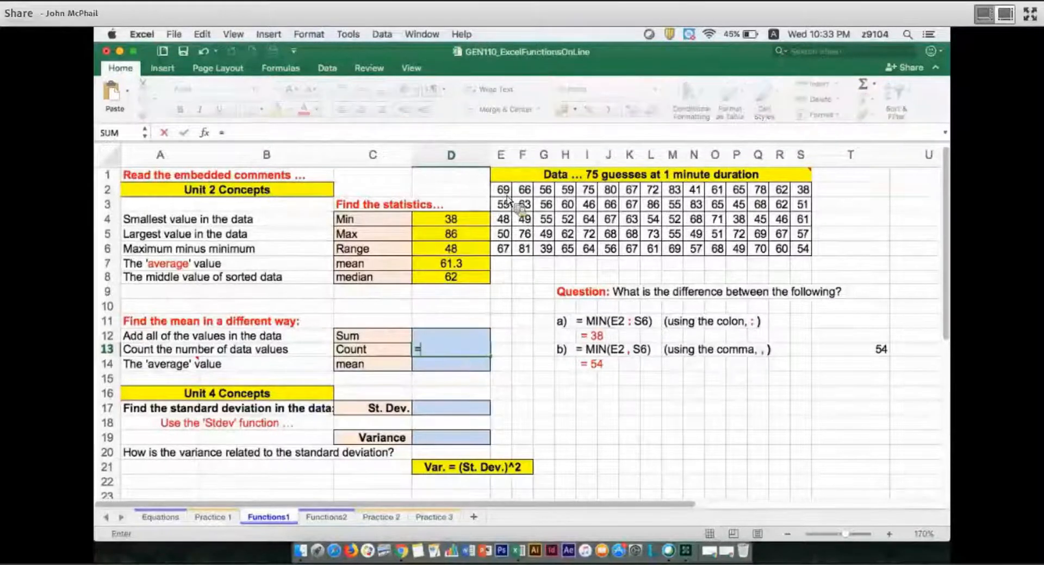
pyautogui.write('count')
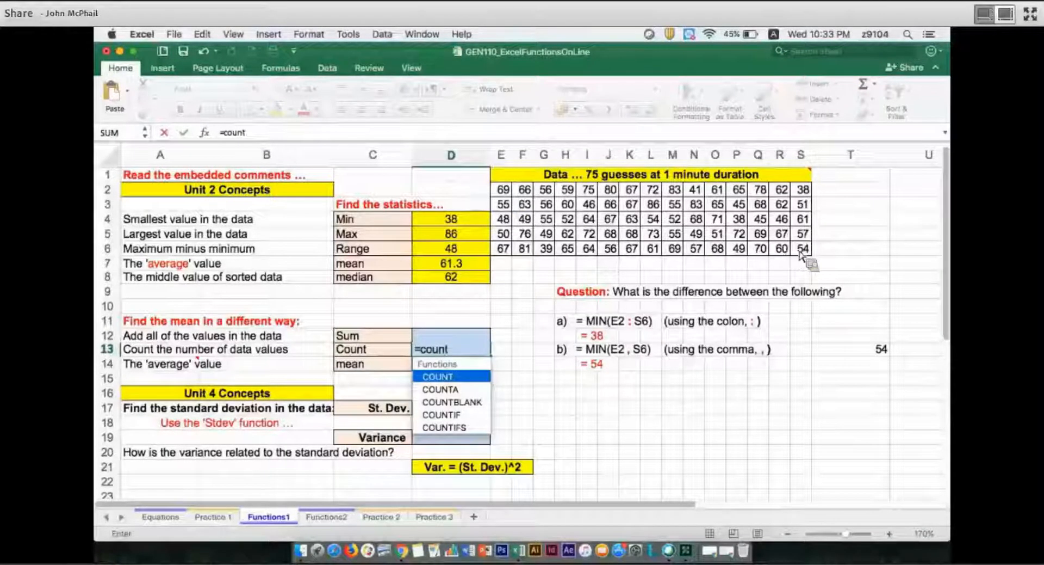
pyautogui.press('Tab')
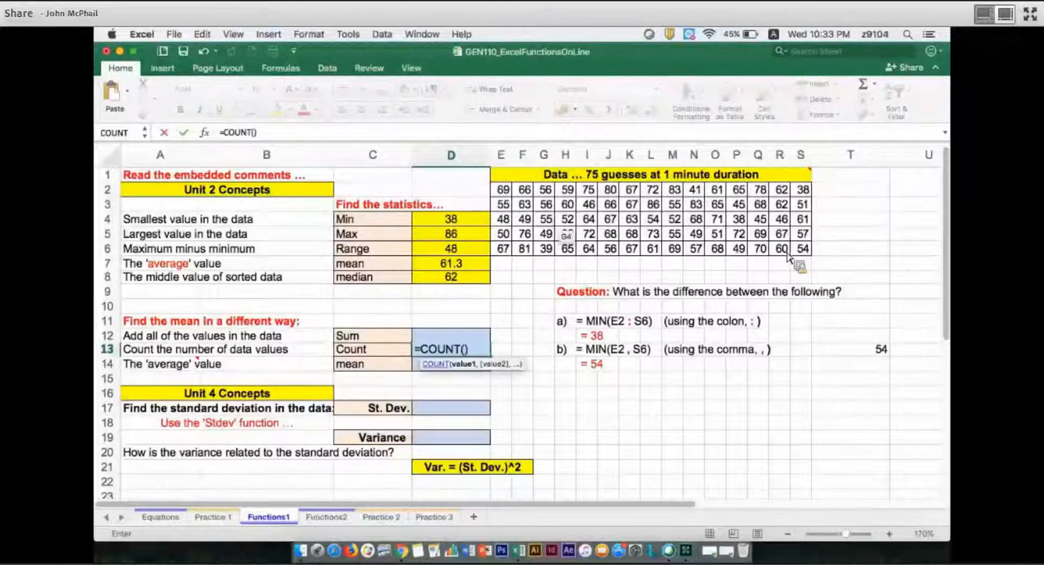
pyautogui.moveTo(503, 190); pyautogui.dragTo(803, 248)
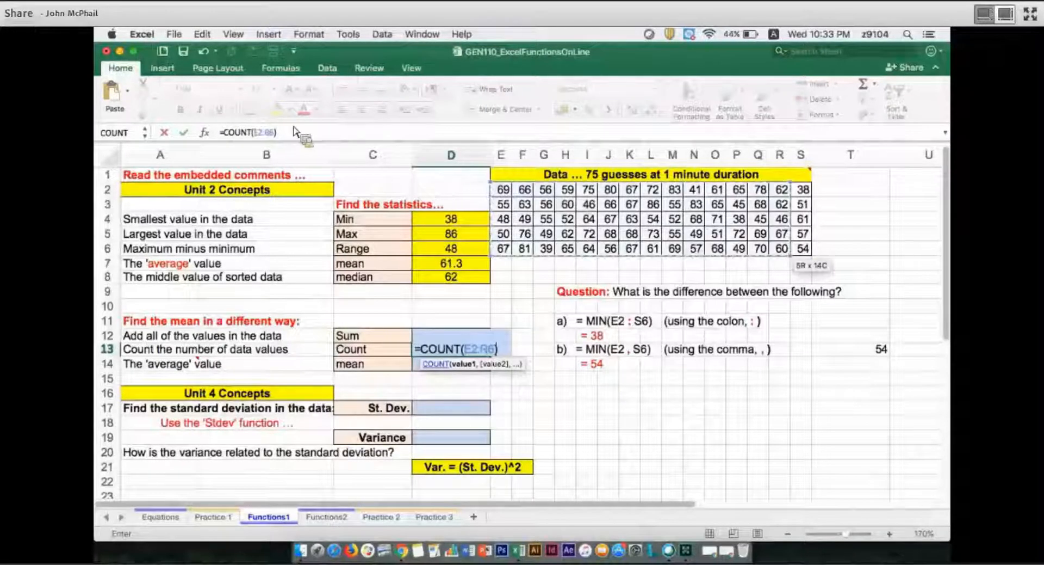
pyautogui.press('Return')
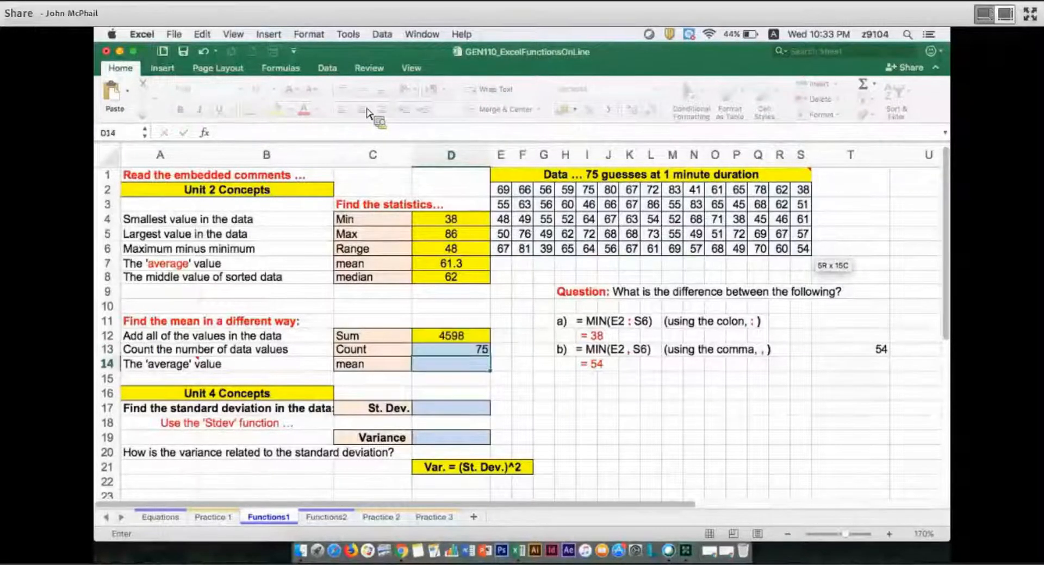
# Fill the count in D13 with yellow and centre it in the cell
pyautogui.press('Up')
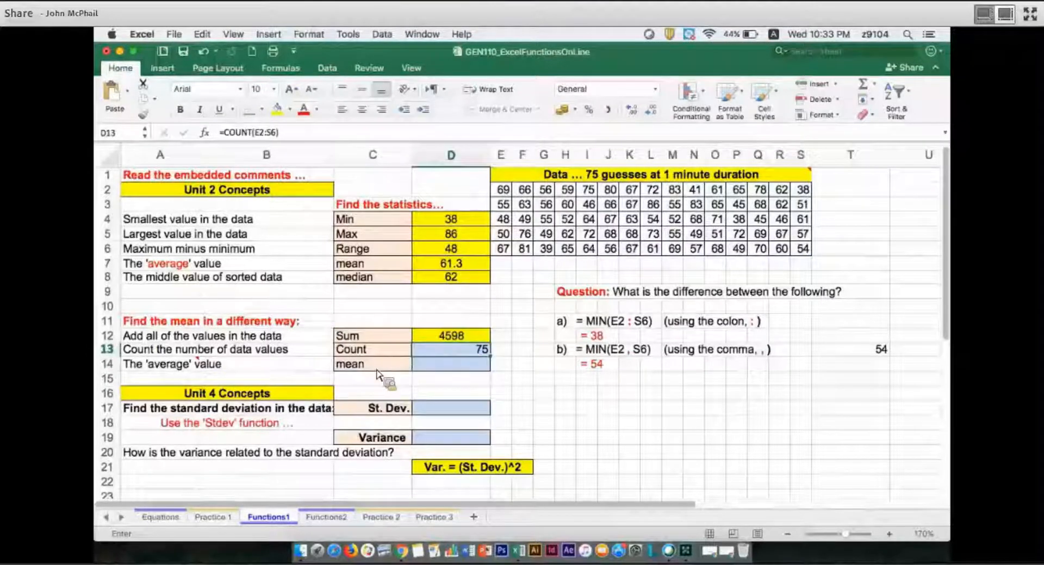
pyautogui.click(277, 111)
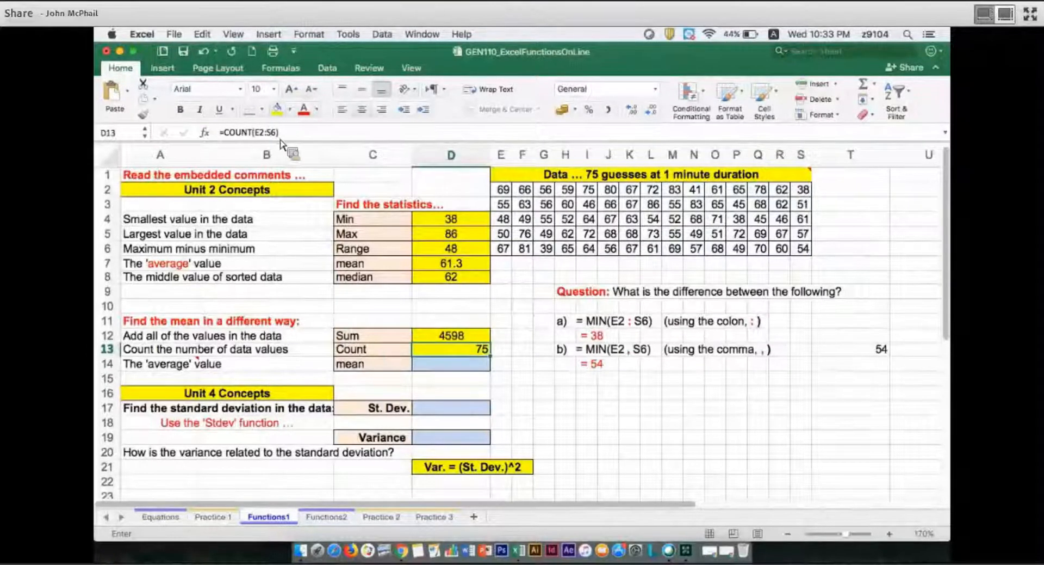
pyautogui.click(362, 109)
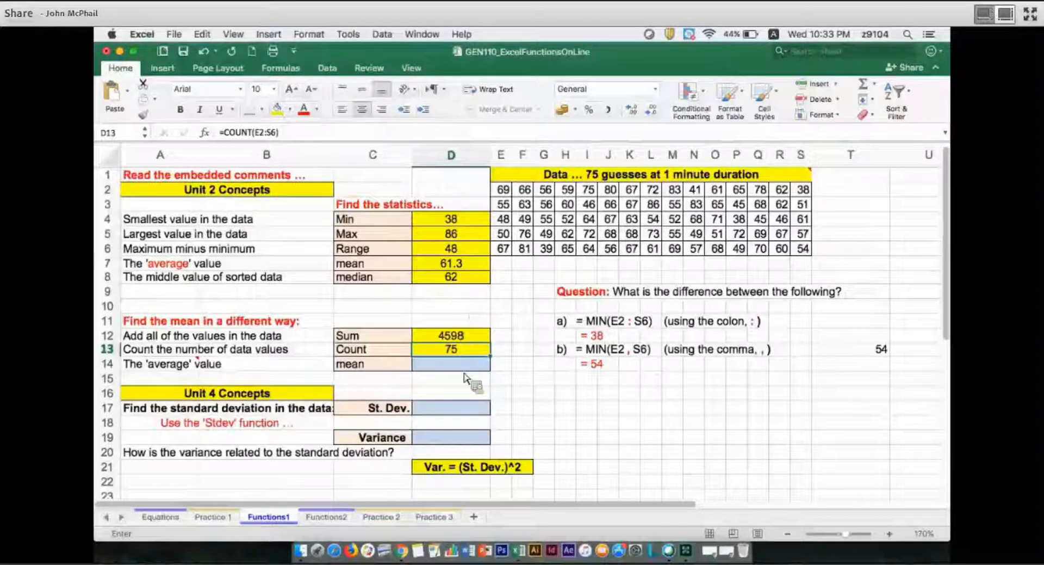
# Fill the mean label in C14 with yellow and calculate the mean in D14 as =D12/D13
pyautogui.press('Left')
pyautogui.press('Down')
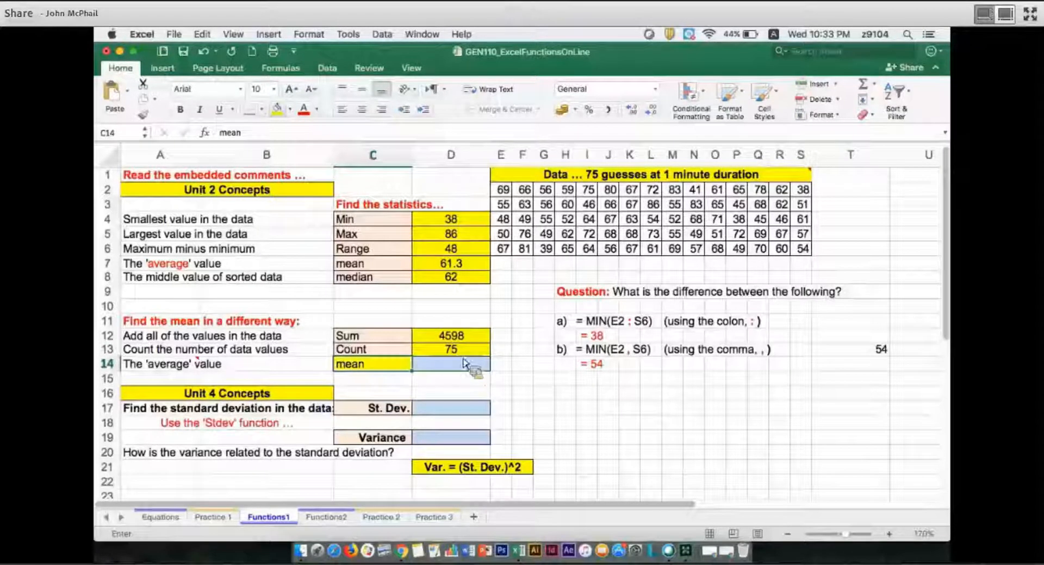
pyautogui.press('Right')
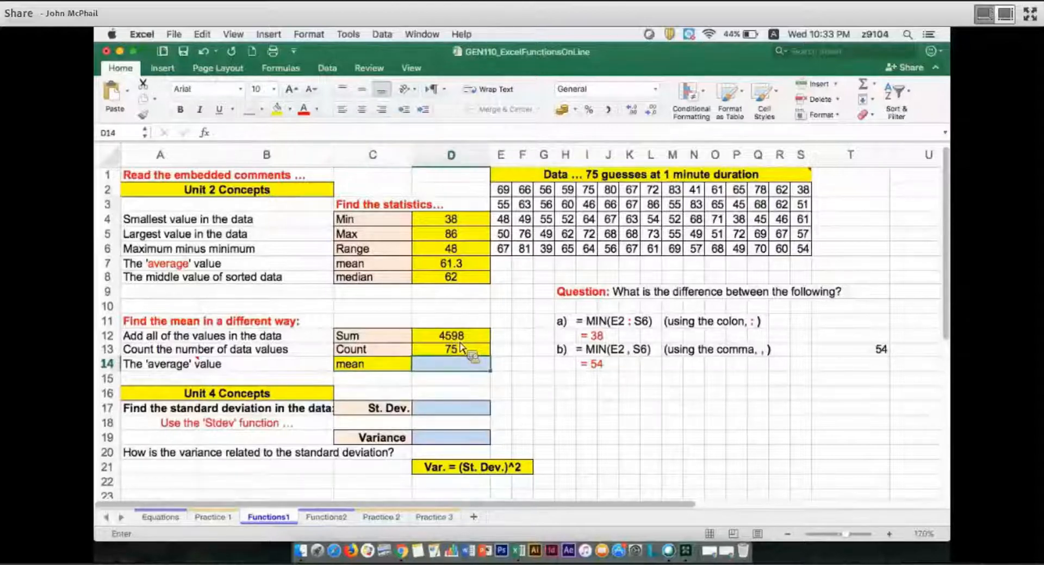
pyautogui.write('=')
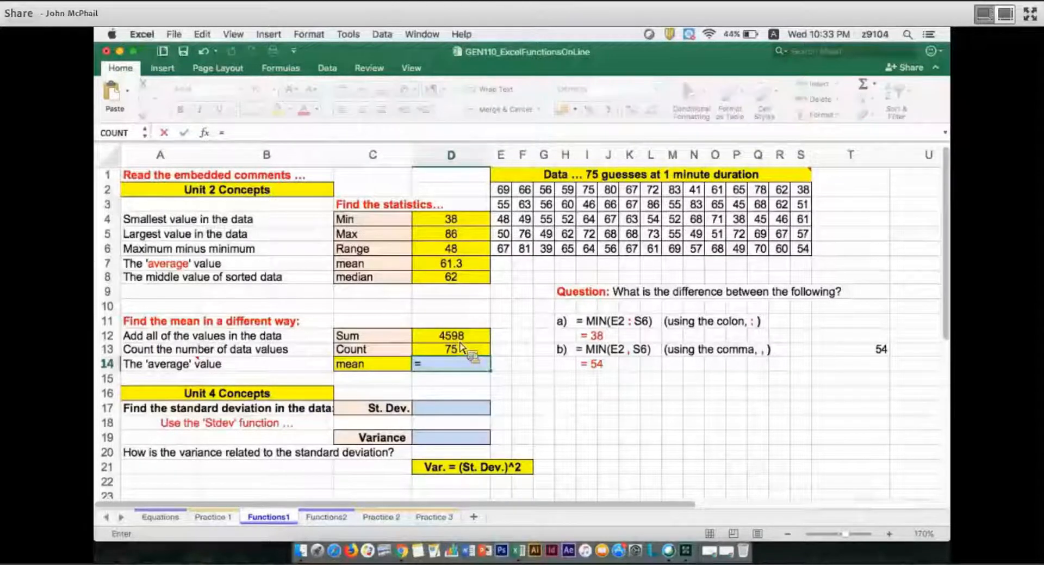
pyautogui.press('Up')
pyautogui.press('Up')
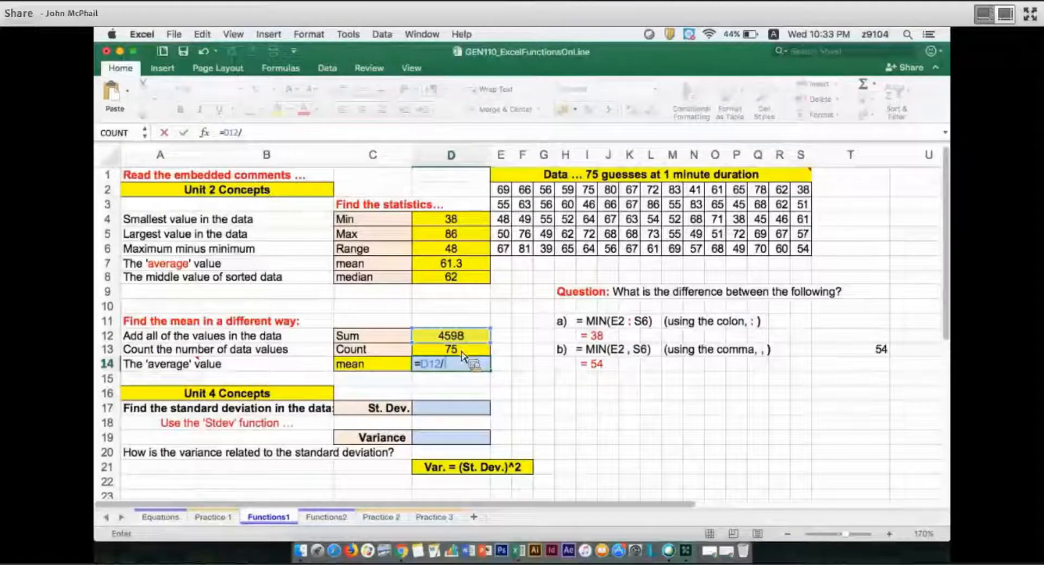
pyautogui.write('/')
pyautogui.press('Up')
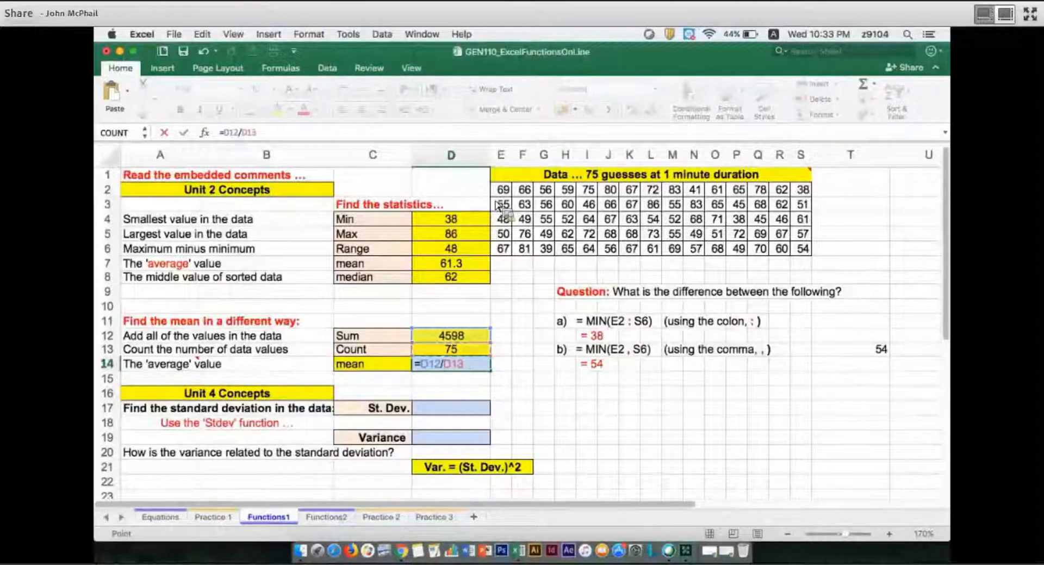
pyautogui.press('Return')
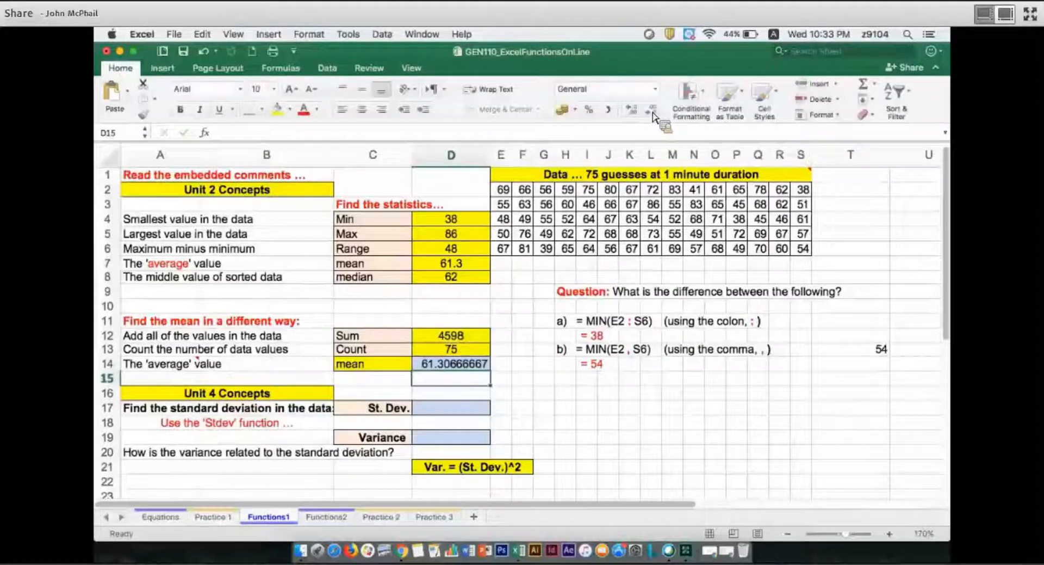
# Reduce the mean in D14 to one decimal place and centre it in the cell
pyautogui.press('Up')
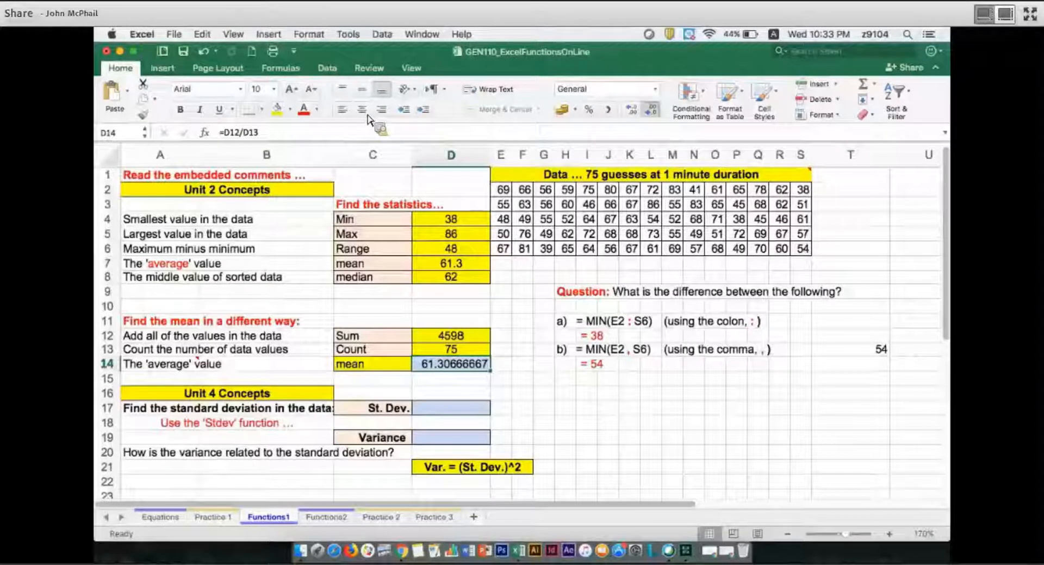
pyautogui.click(651, 109)
pyautogui.click(651, 109)
pyautogui.click(651, 110)
pyautogui.click(651, 109)
pyautogui.click(651, 109)
pyautogui.click(651, 109)
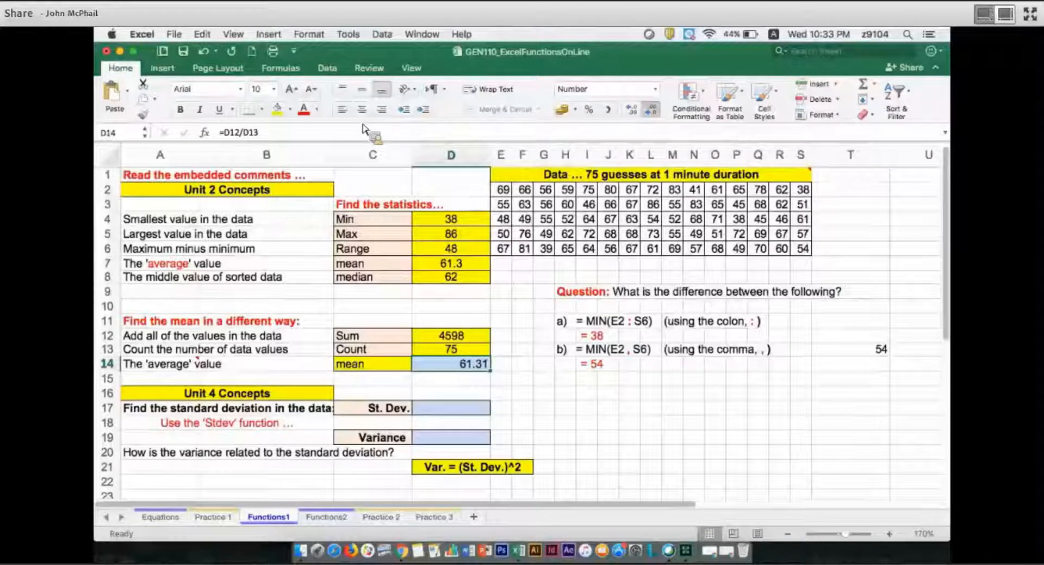
pyautogui.click(651, 110)
pyautogui.click(362, 110)
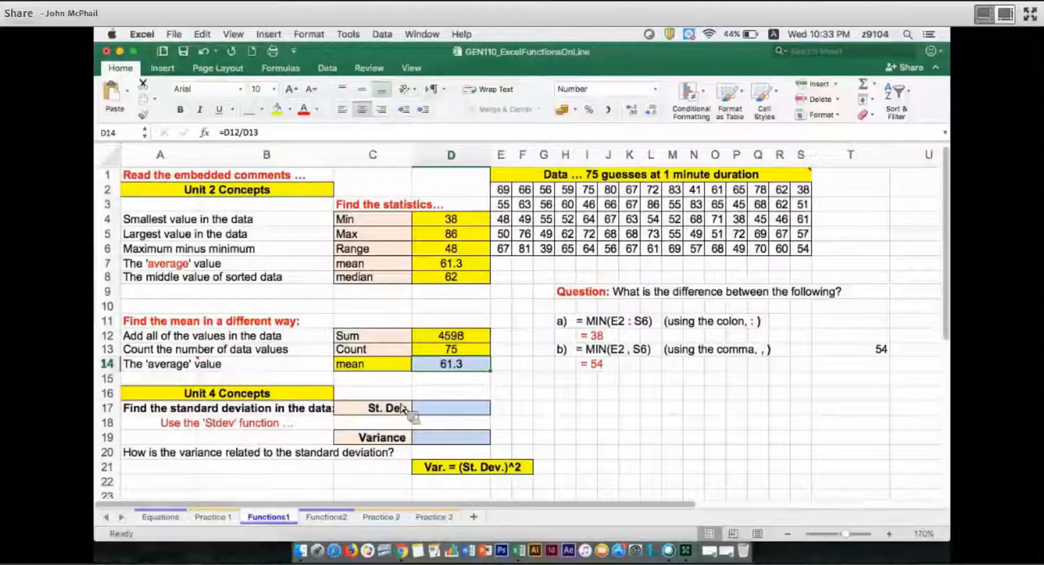
# Colour the Unit 4 Concepts heading red, as well as the letters "st" and "dev" of "standard deviation" in A17
pyautogui.click(239, 395)
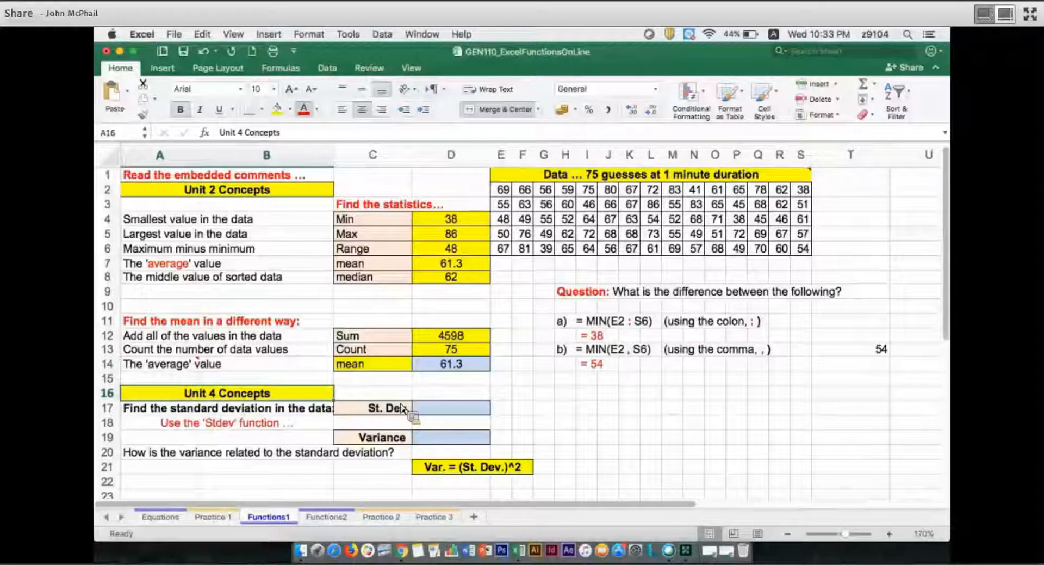
pyautogui.click(304, 109)
pyautogui.doubleClick(150, 407)
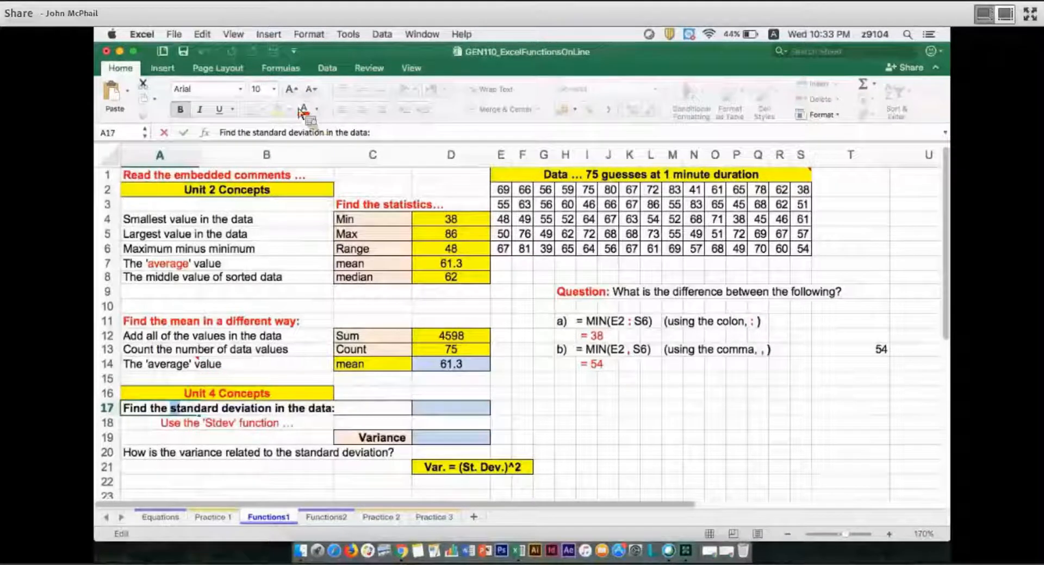
pyautogui.click(304, 109)
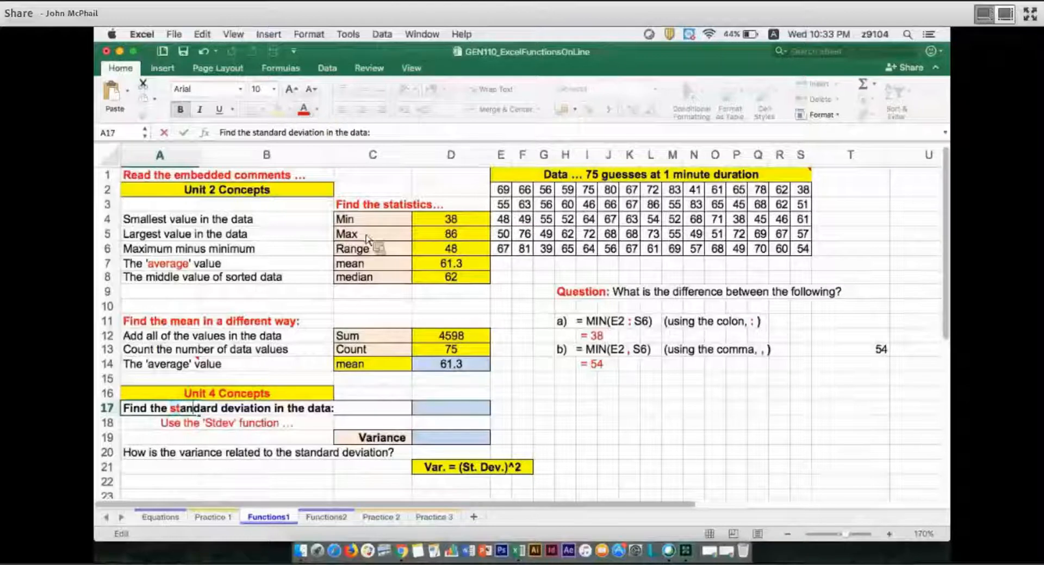
pyautogui.hotkey('shift', 'Right')
pyautogui.hotkey('shift', 'Right')
pyautogui.hotkey('shift', 'Right')
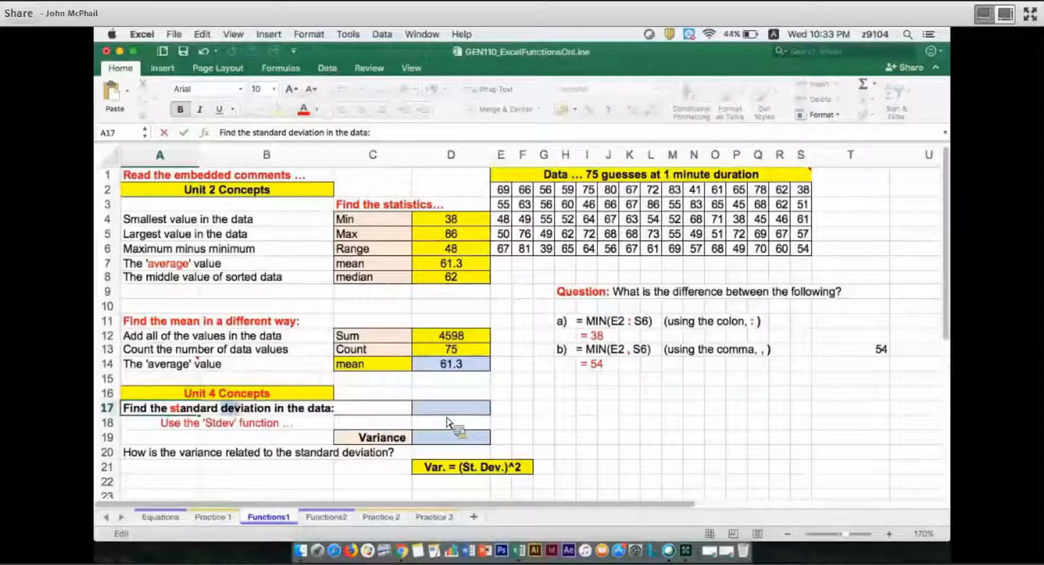
pyautogui.hotkey('shift', 'Right')
pyautogui.click(304, 109)
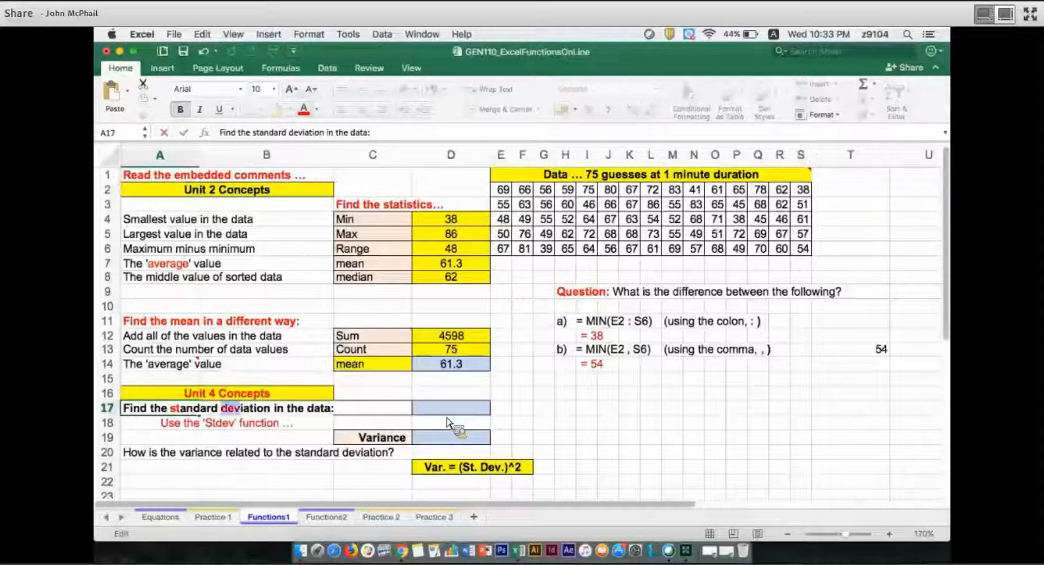
# Calculate the standard deviation of the 75 guesses in D17 with the compatibility function, as =STDEV(E2:S6)
pyautogui.click(451, 409)
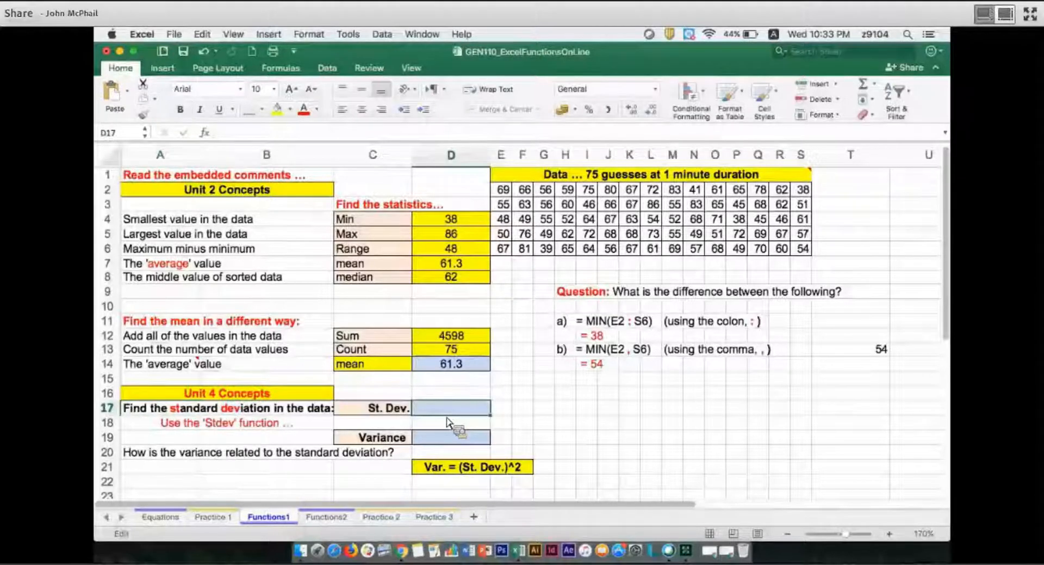
pyautogui.write('=st')
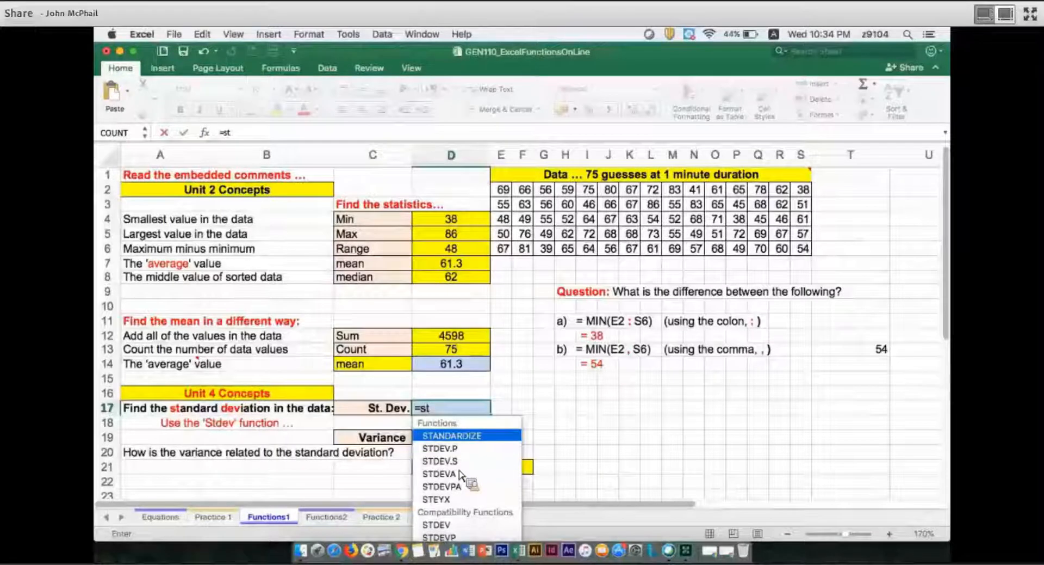
pyautogui.write('d')
pyautogui.press('Down')
pyautogui.press('Down')
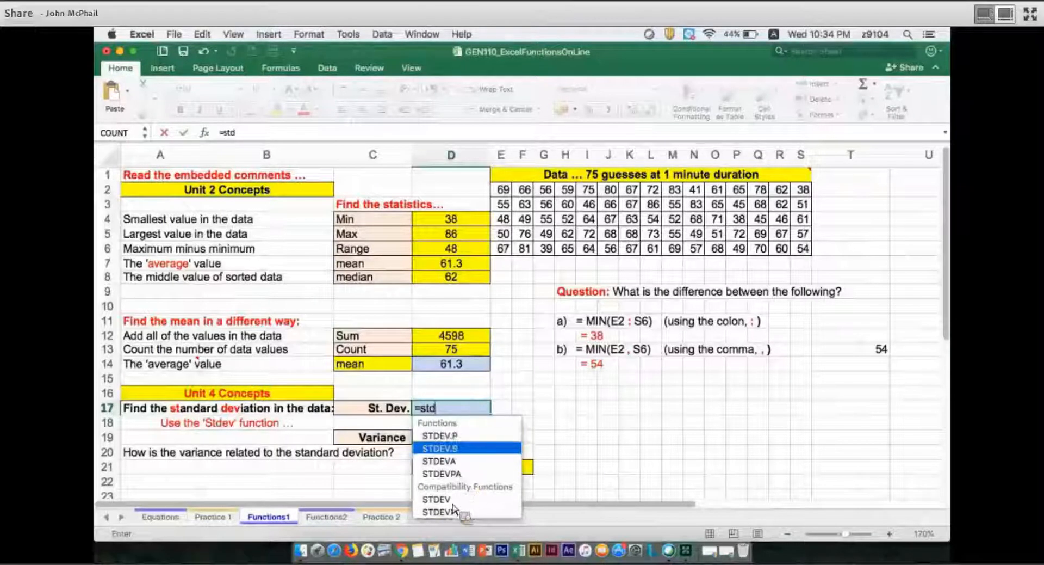
pyautogui.press('Down')
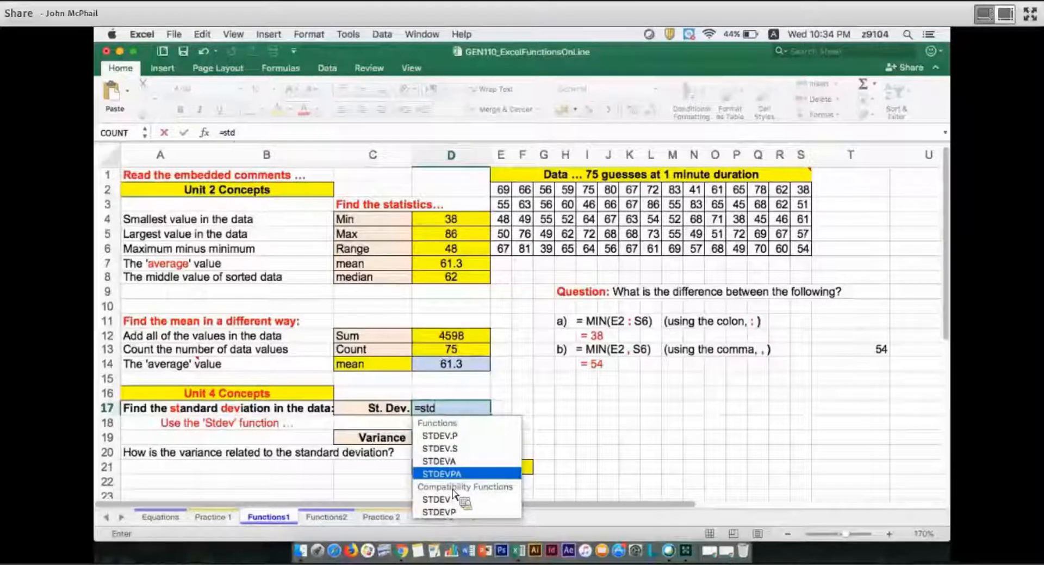
pyautogui.press('Down')
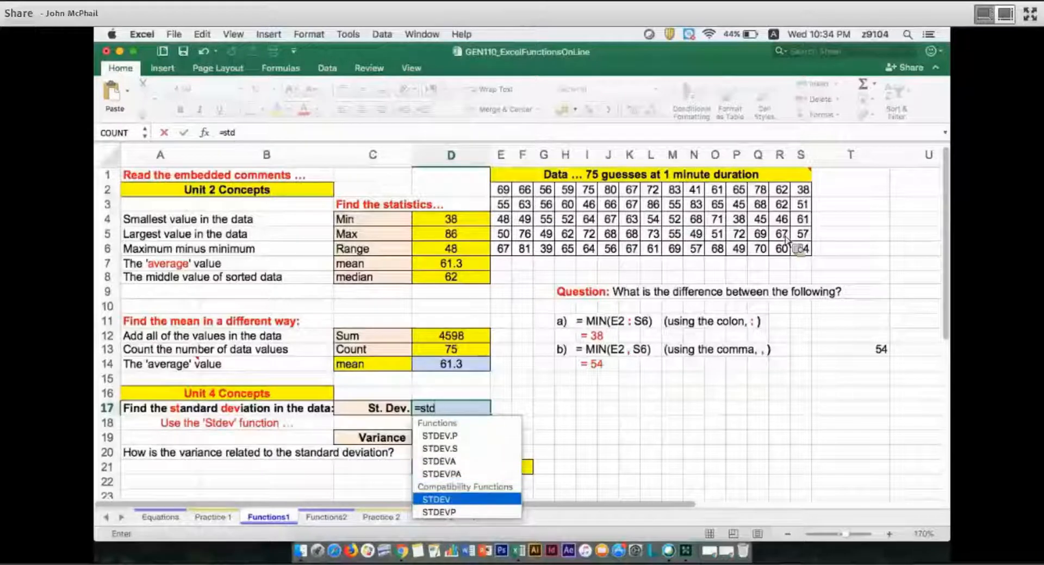
pyautogui.press('Tab')
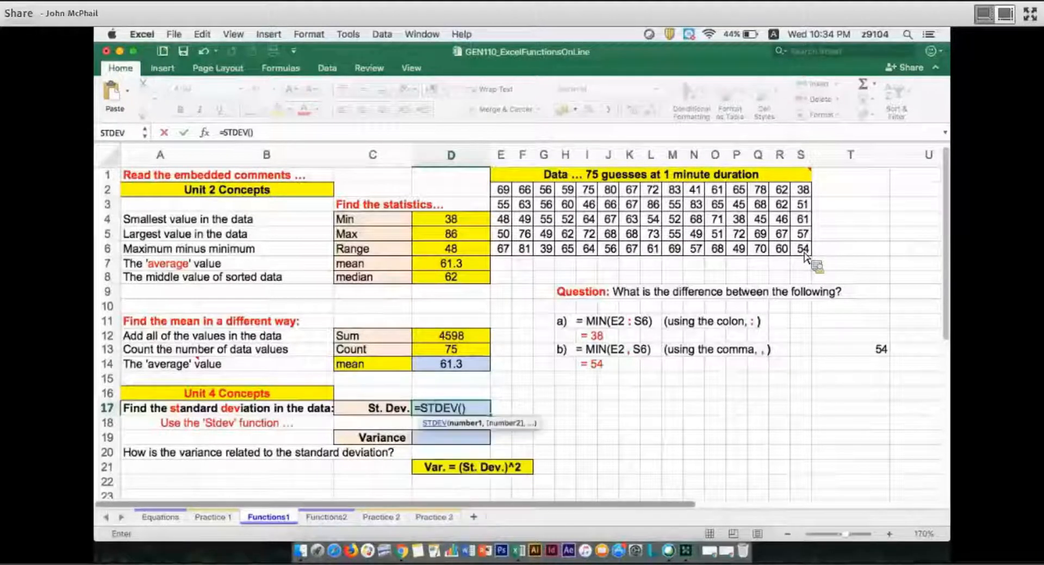
pyautogui.moveTo(805, 256); pyautogui.dragTo(805, 256)
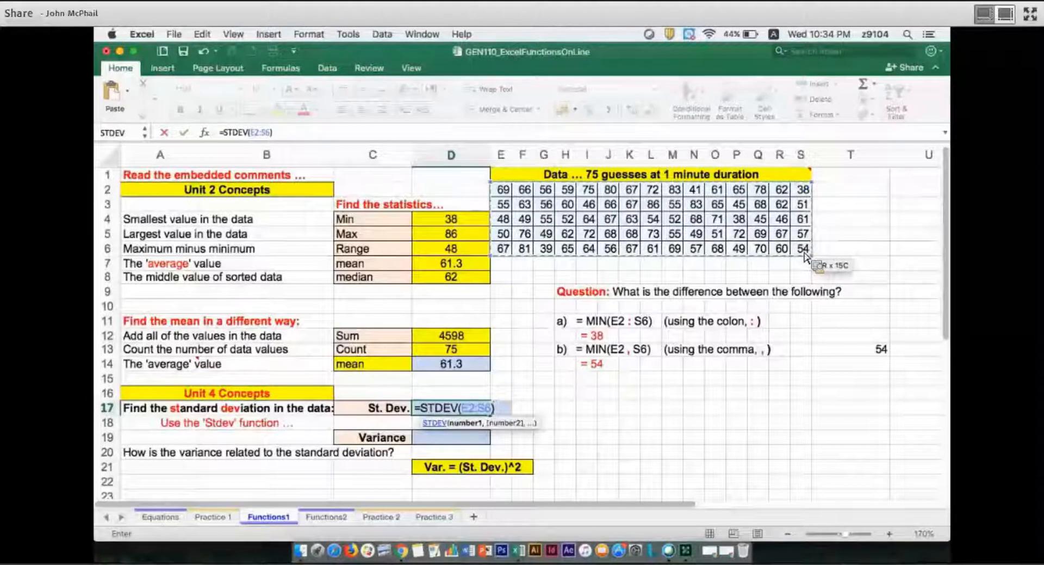
pyautogui.press('Return')
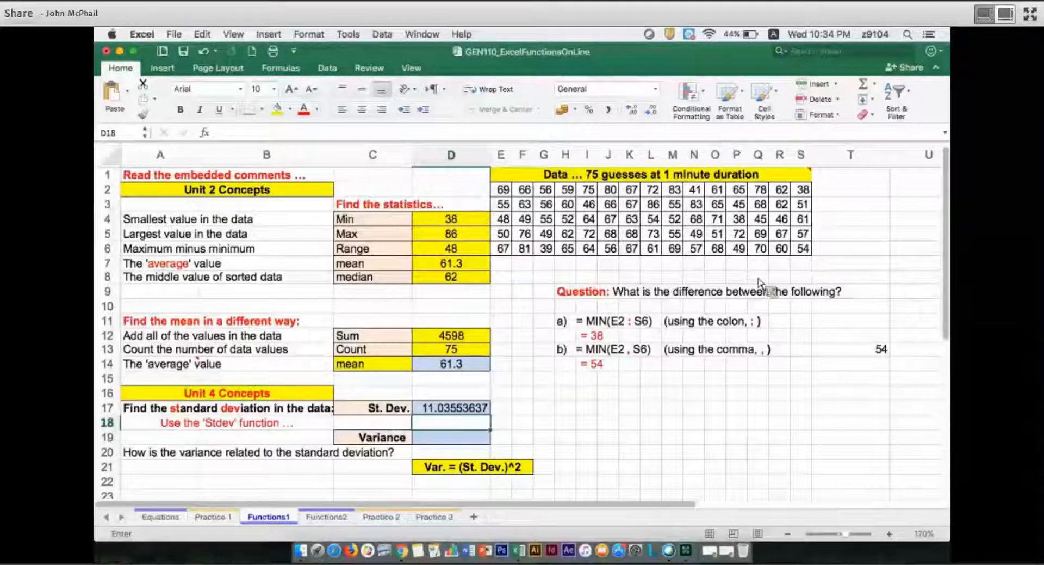
# Calculate the variance in D19 by squaring the standard deviation, as =D17^2
pyautogui.click(452, 443)
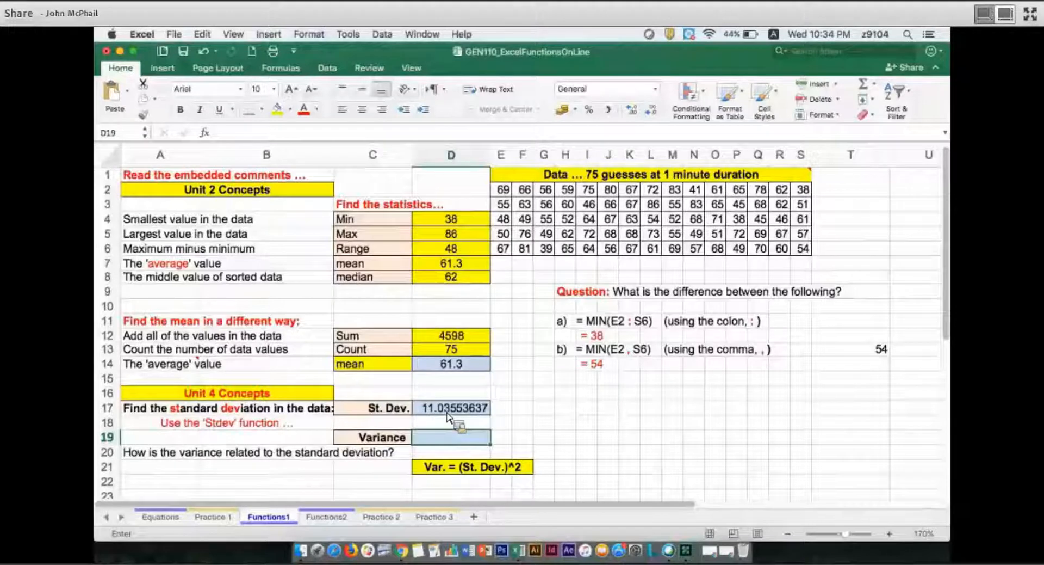
pyautogui.write('=')
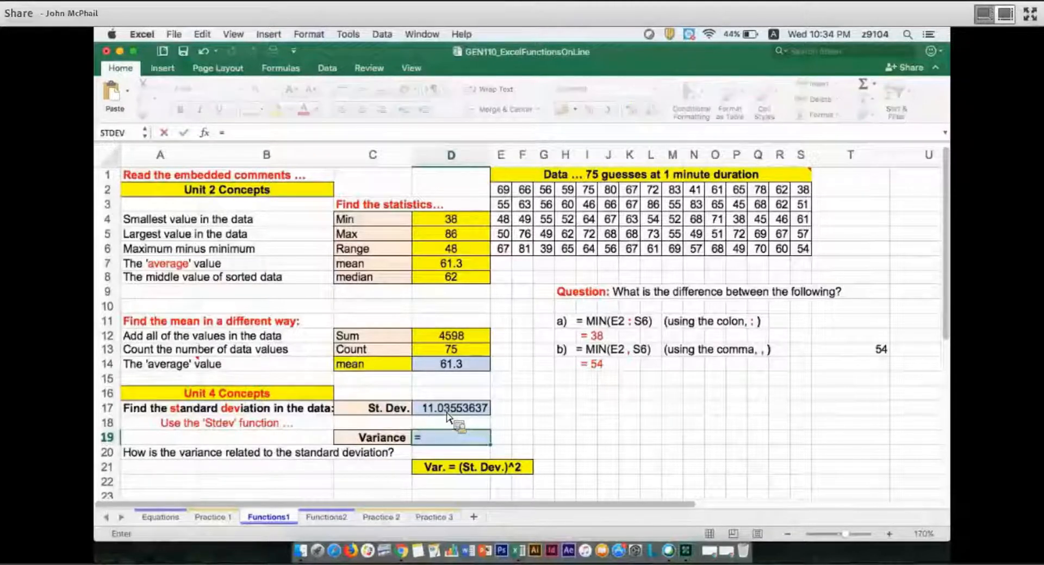
pyautogui.click(447, 411)
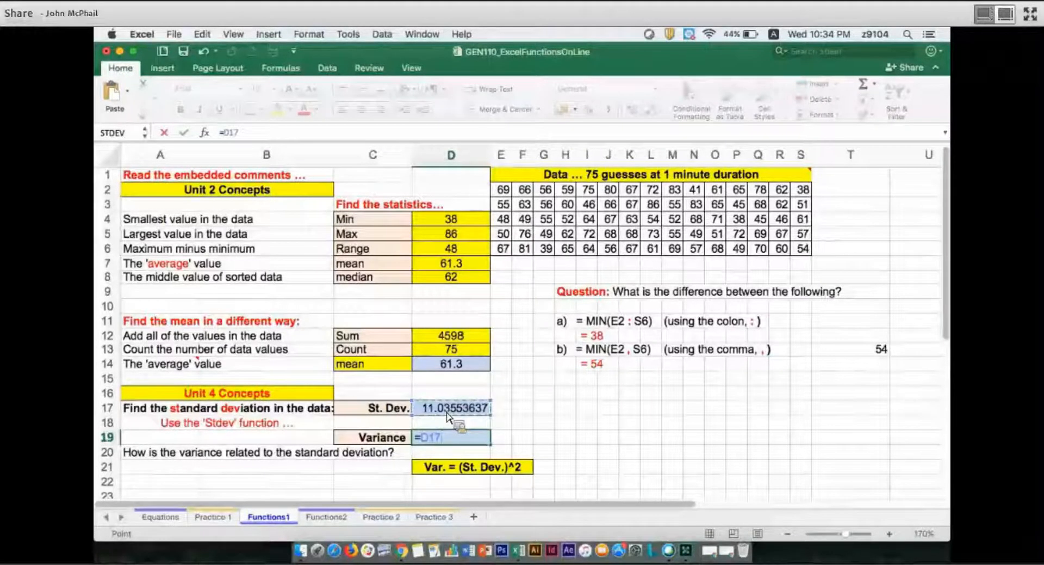
pyautogui.write('^2')
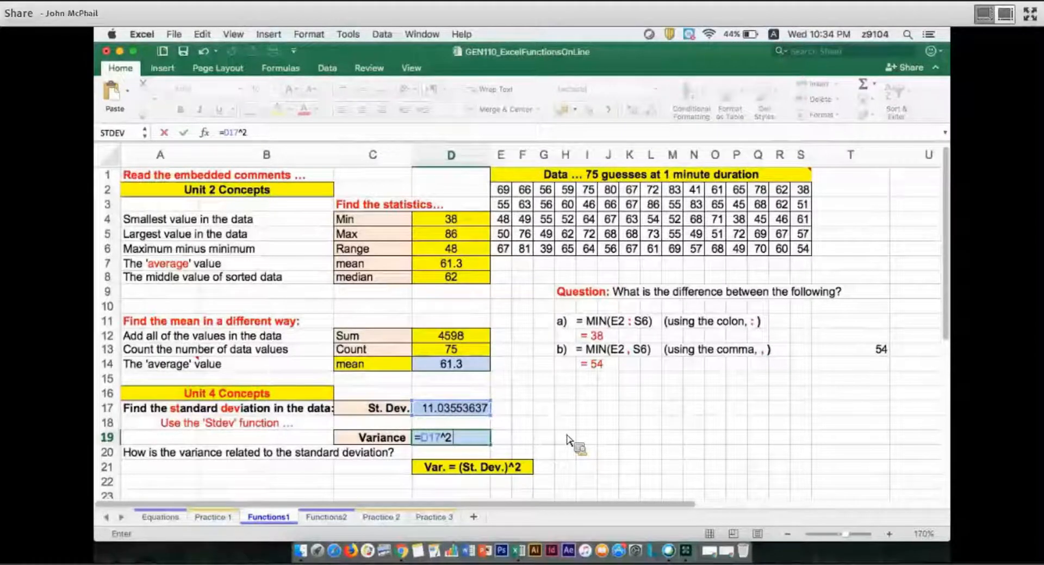
pyautogui.press('Return')
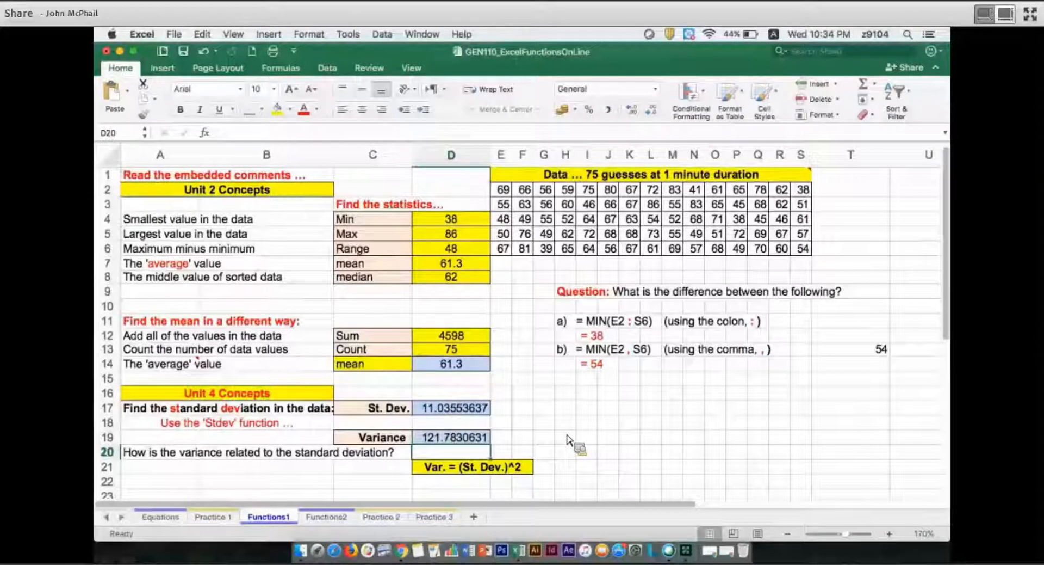